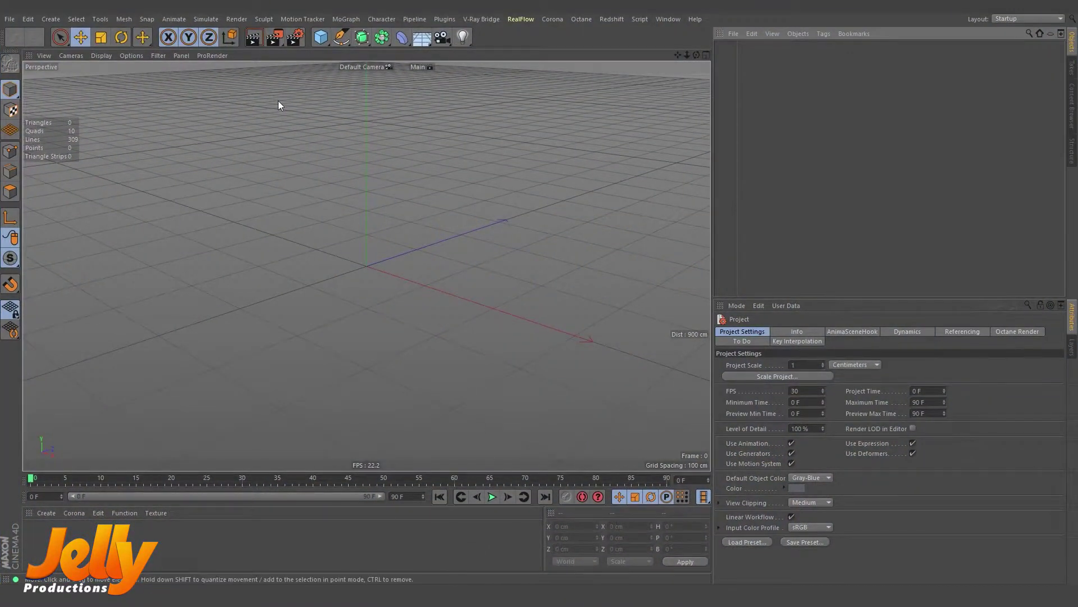
# Add a Platonic icosahedron to the scene and set its Segments to 100.
pyautogui.click(321, 37)
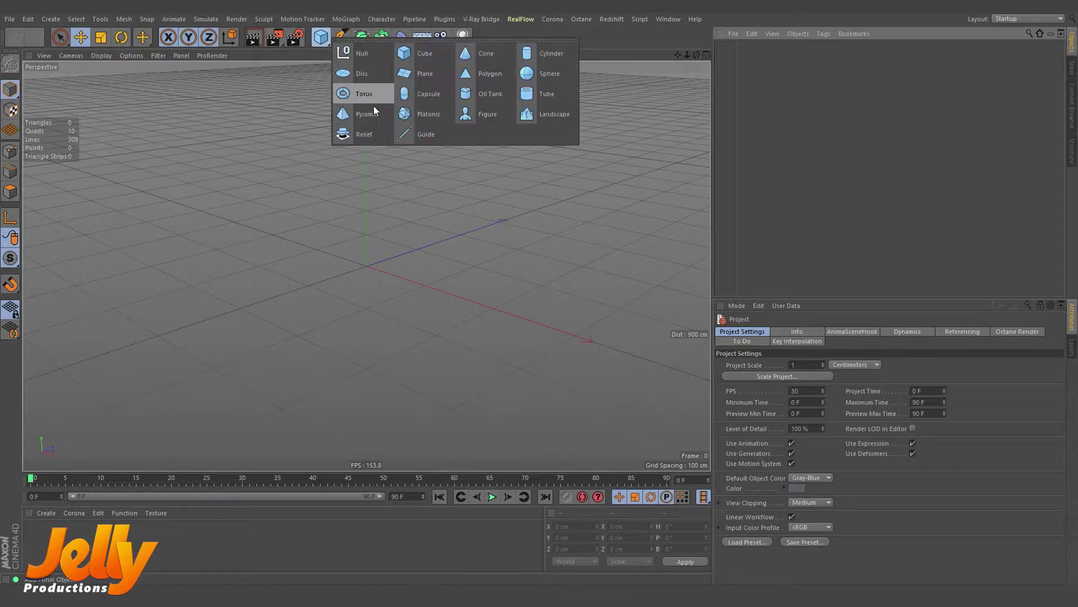
pyautogui.click(436, 116)
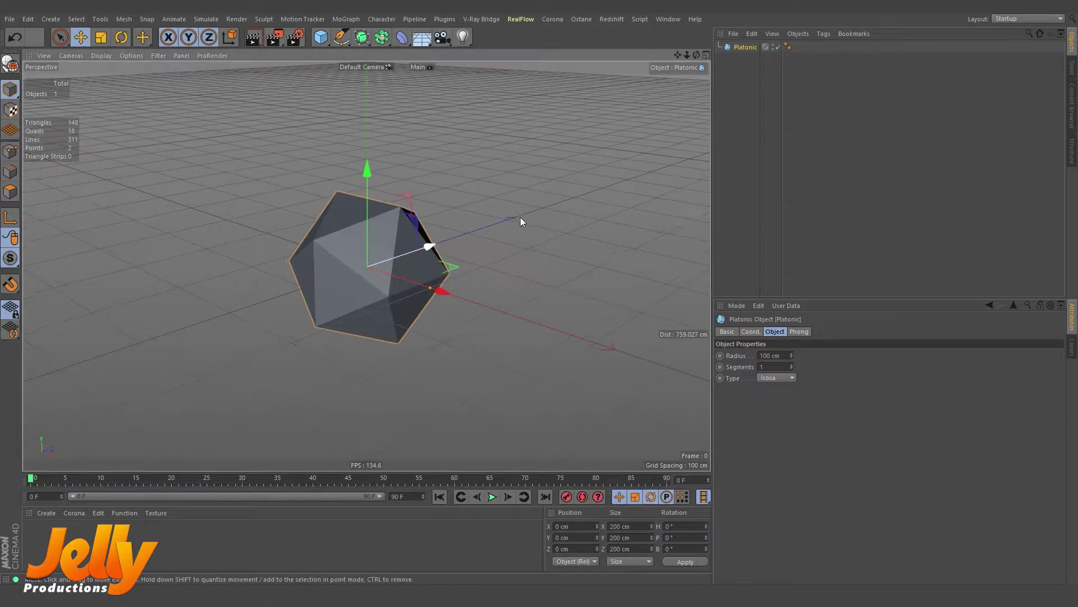
pyautogui.click(777, 366)
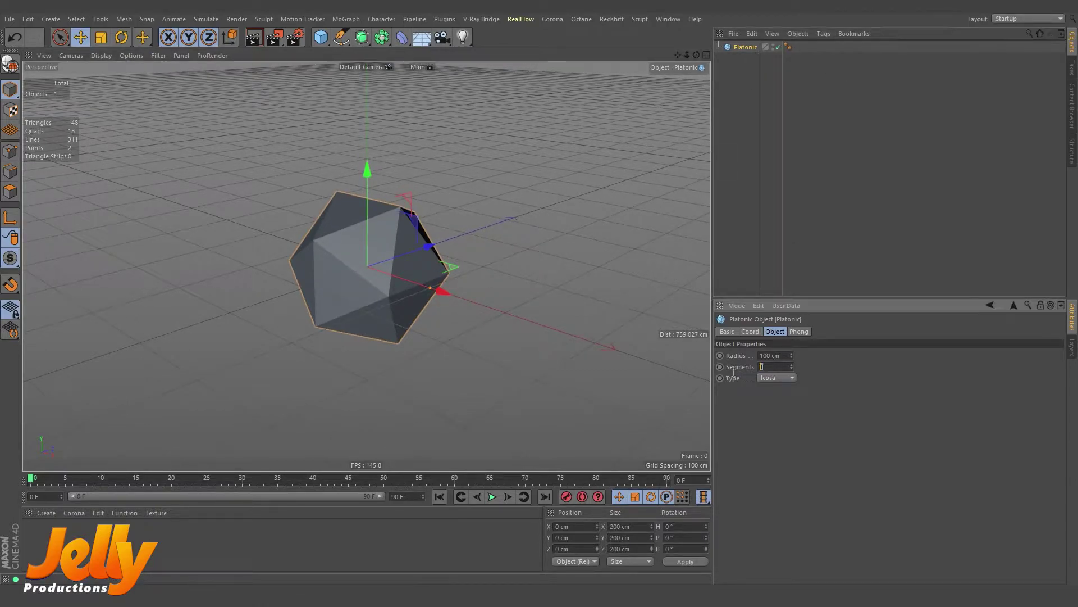
pyautogui.write('100')
pyautogui.press('Return')
# Duplicate the Platonic object and rename the original Platonic_high.
pyautogui.click(760, 57)
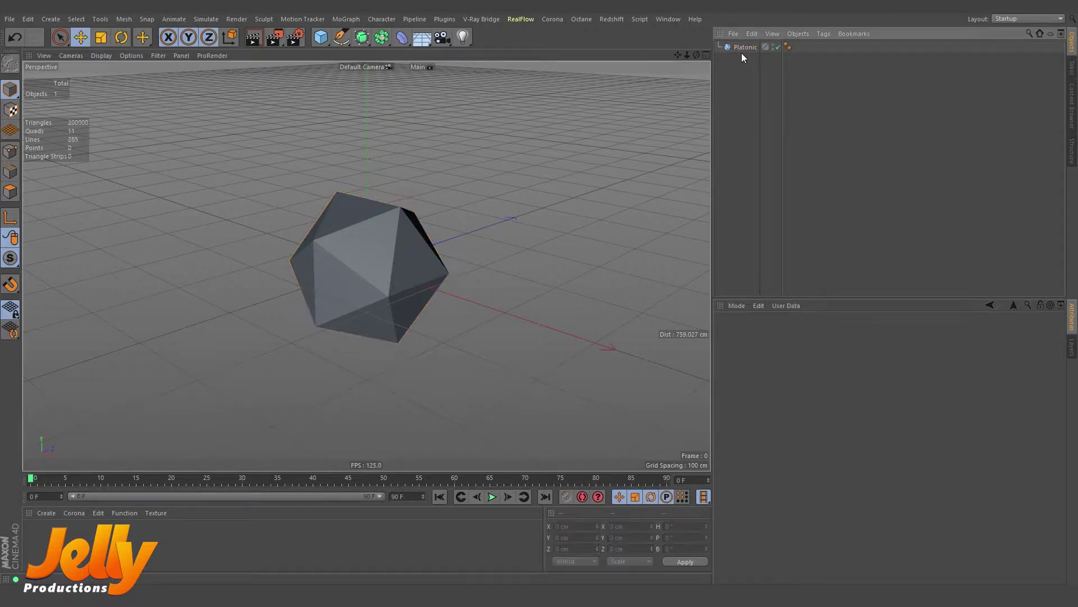
pyautogui.click(750, 52)
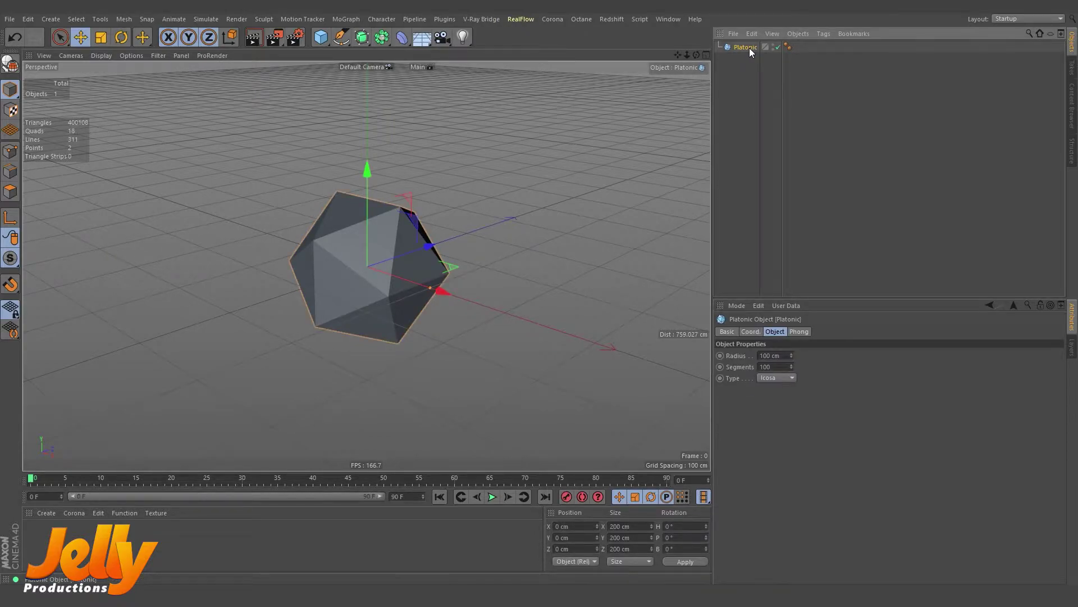
pyautogui.keyDown('ctrl'); pyautogui.moveTo(749, 49); pyautogui.dragTo(748, 96); pyautogui.keyUp('ctrl')
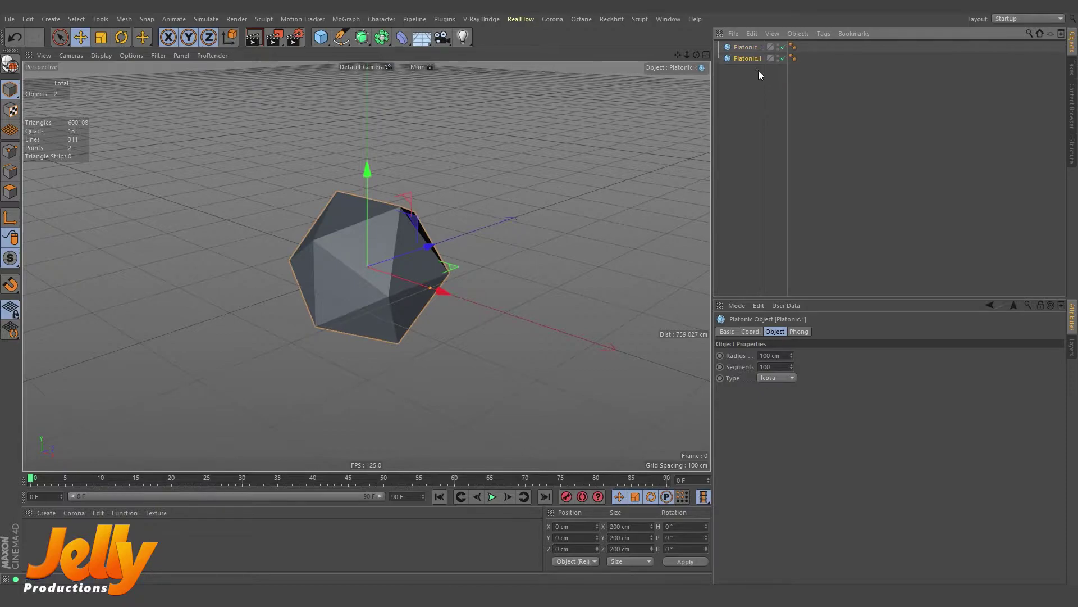
pyautogui.doubleClick(751, 49)
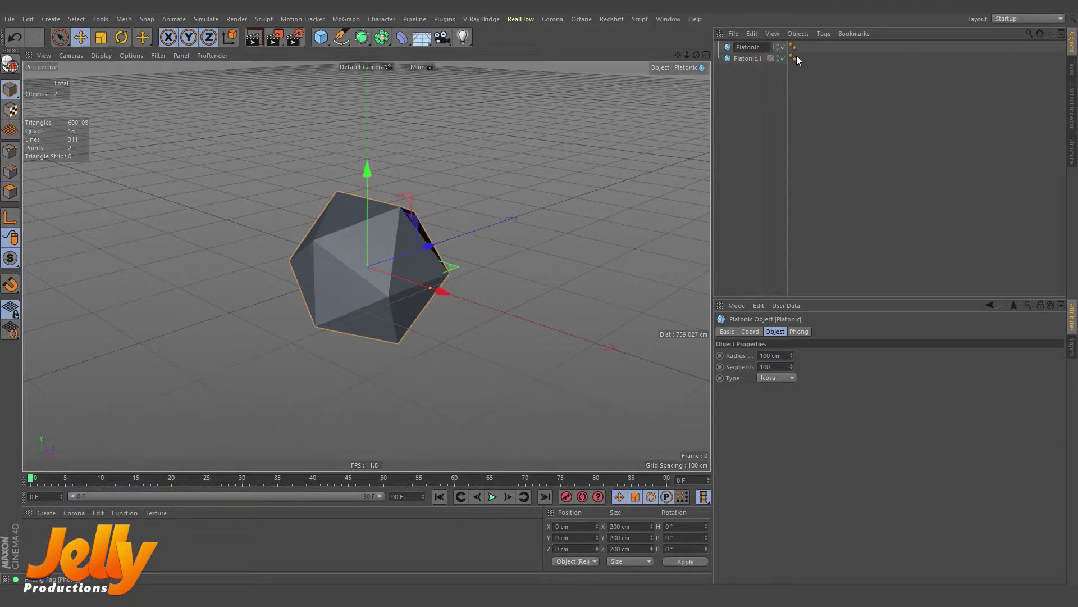
pyautogui.write('_high')
pyautogui.press('Return')
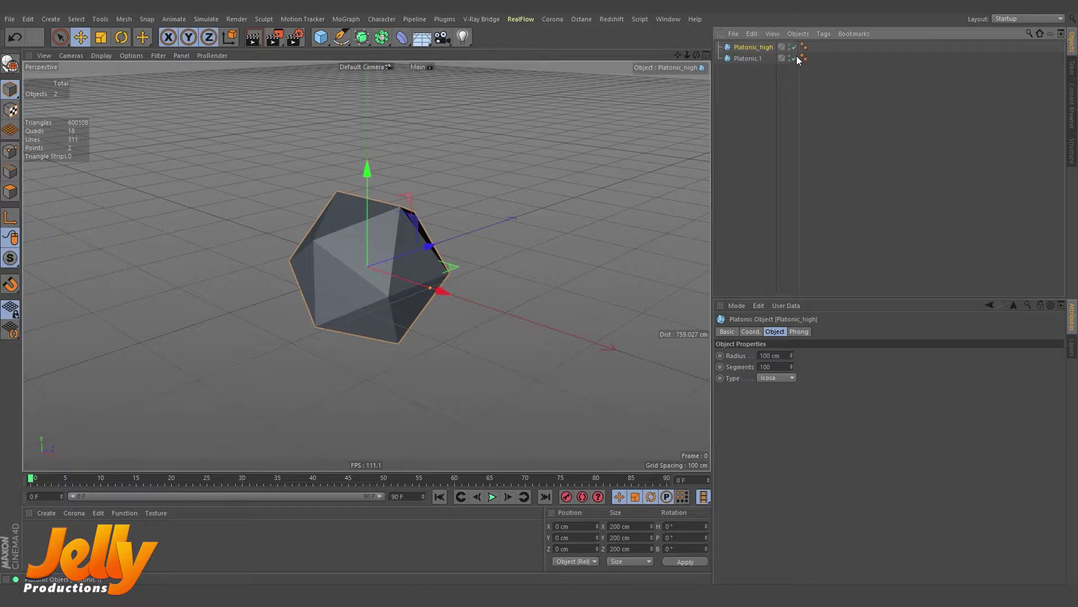
# Rename the copy Platonic Medium and delete the accidental extra Platonic Medium.1 copy.
pyautogui.doubleClick(749, 59)
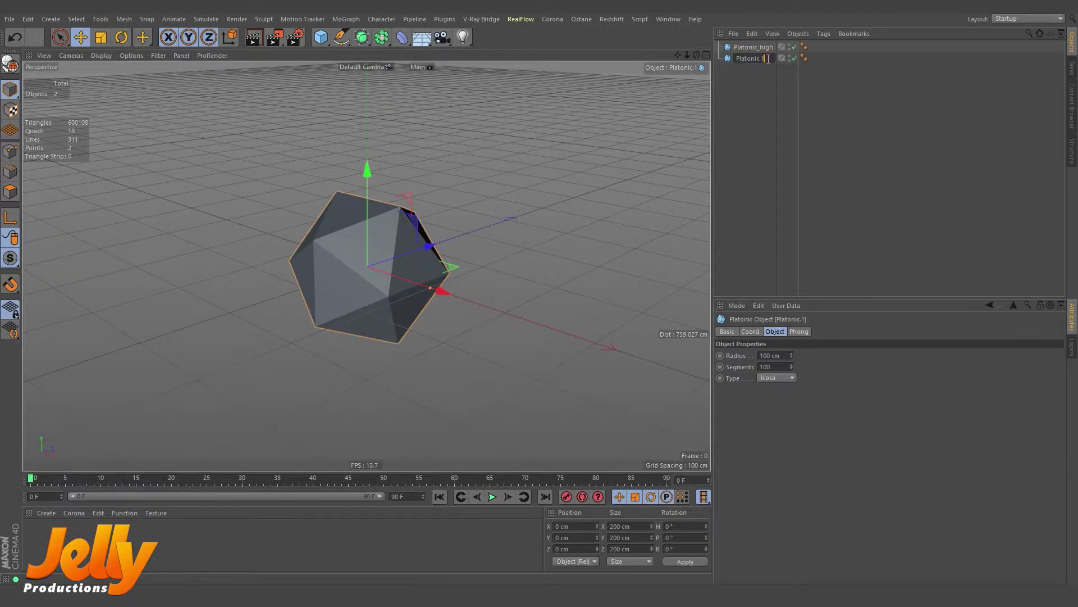
pyautogui.write('Medium')
pyautogui.press('Return')
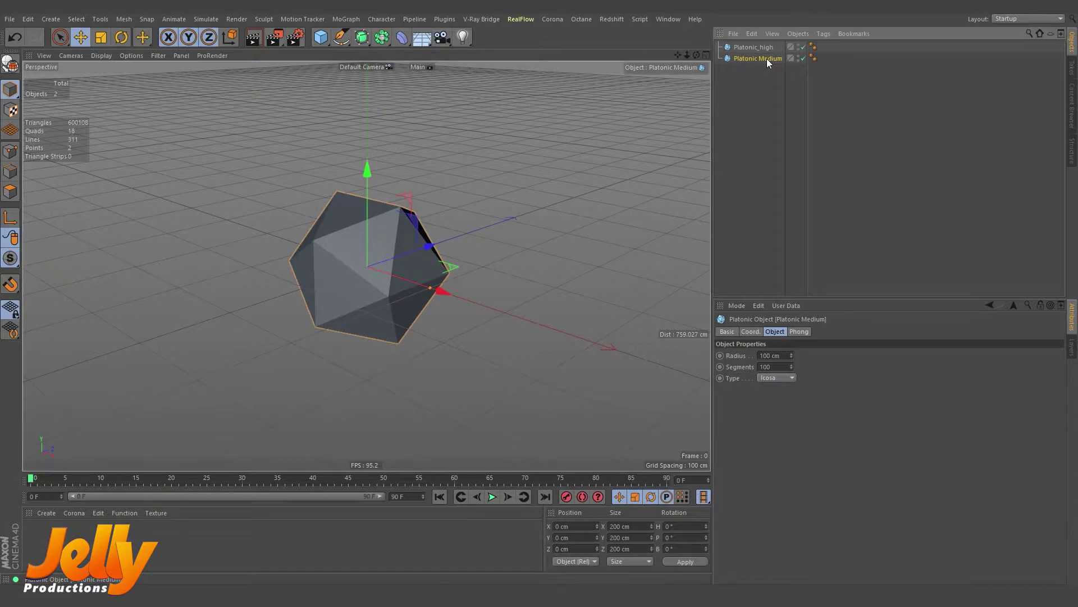
pyautogui.keyDown('ctrl'); pyautogui.moveTo(769, 60); pyautogui.dragTo(773, 78); pyautogui.keyUp('ctrl')
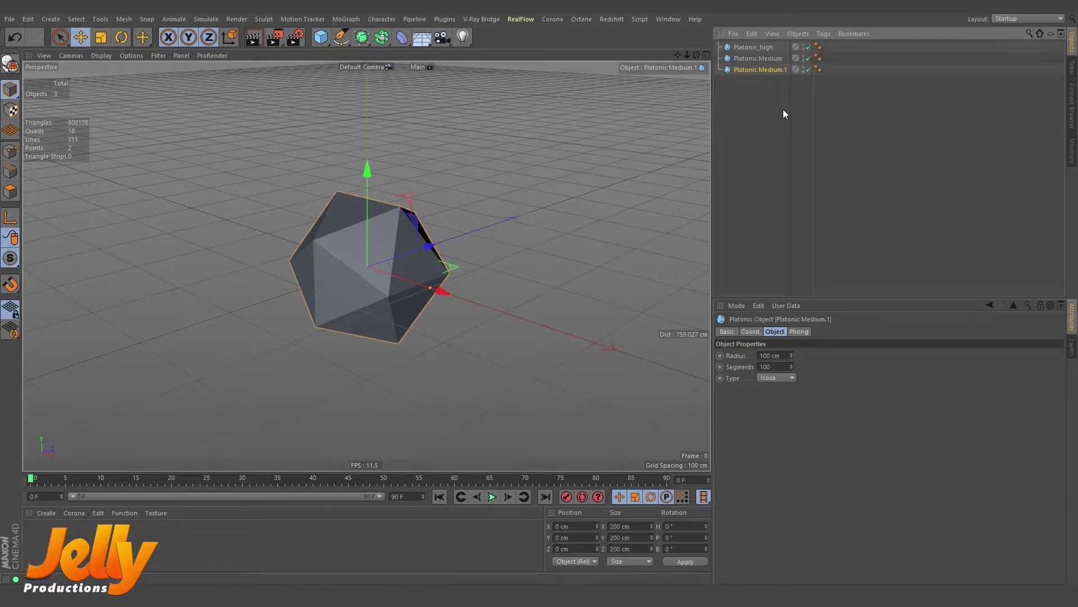
pyautogui.press('Delete')
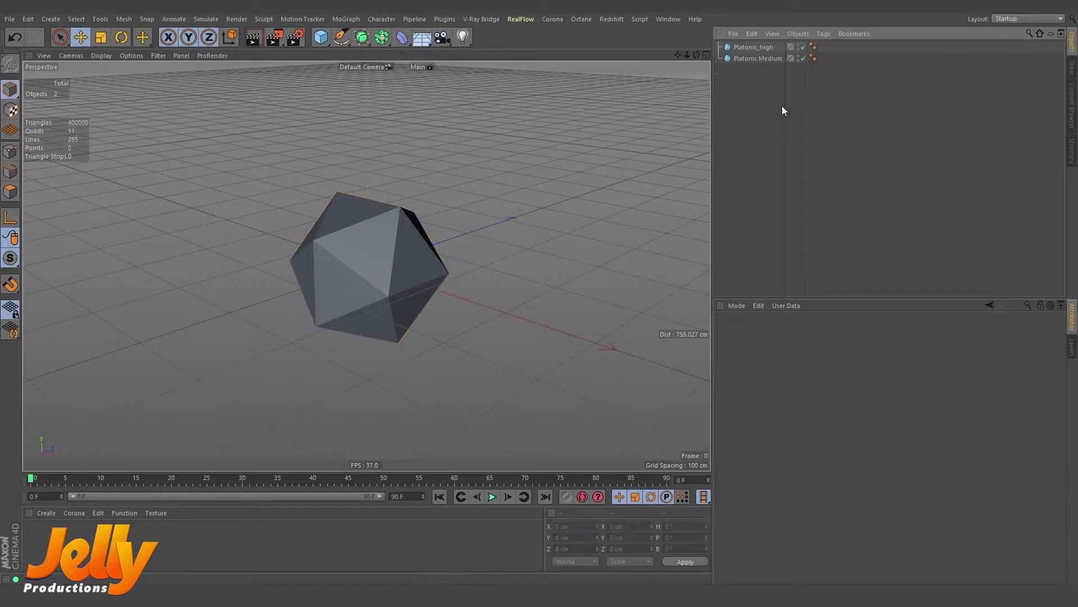
# Switch the viewport to Gouraud Shading (Lines) and disable Platonic_high so only Platonic Medium shows.
pyautogui.click(757, 60)
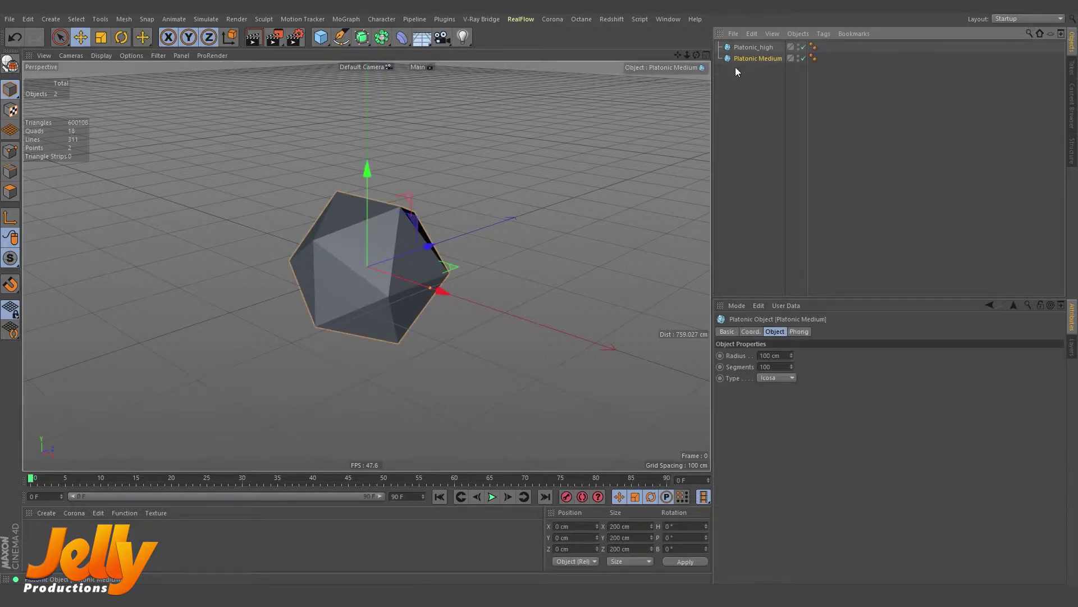
pyautogui.click(101, 56)
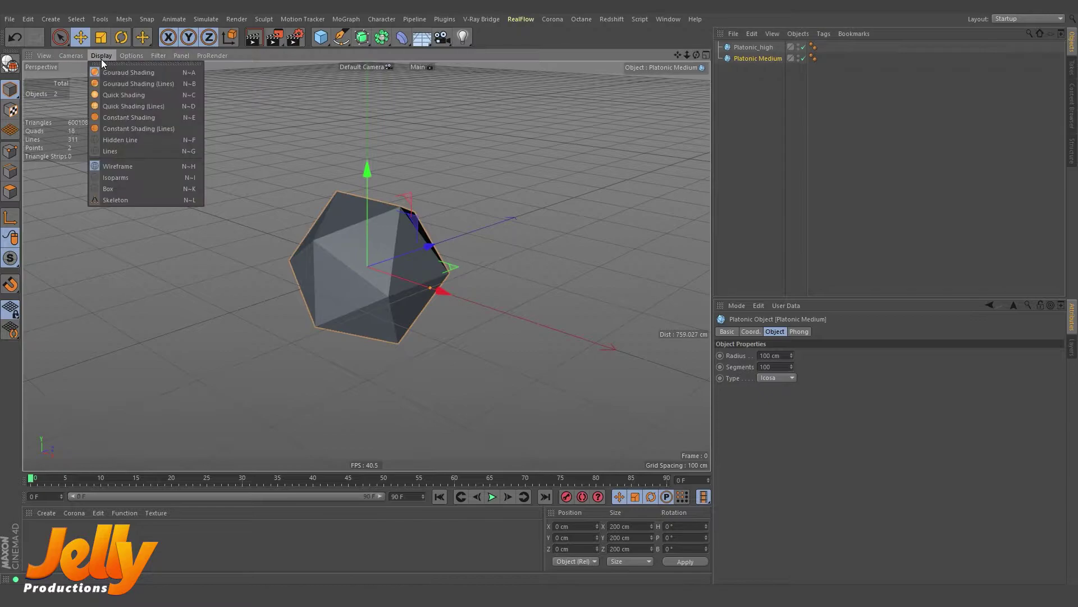
pyautogui.click(114, 84)
pyautogui.scroll(6, 324, 248)
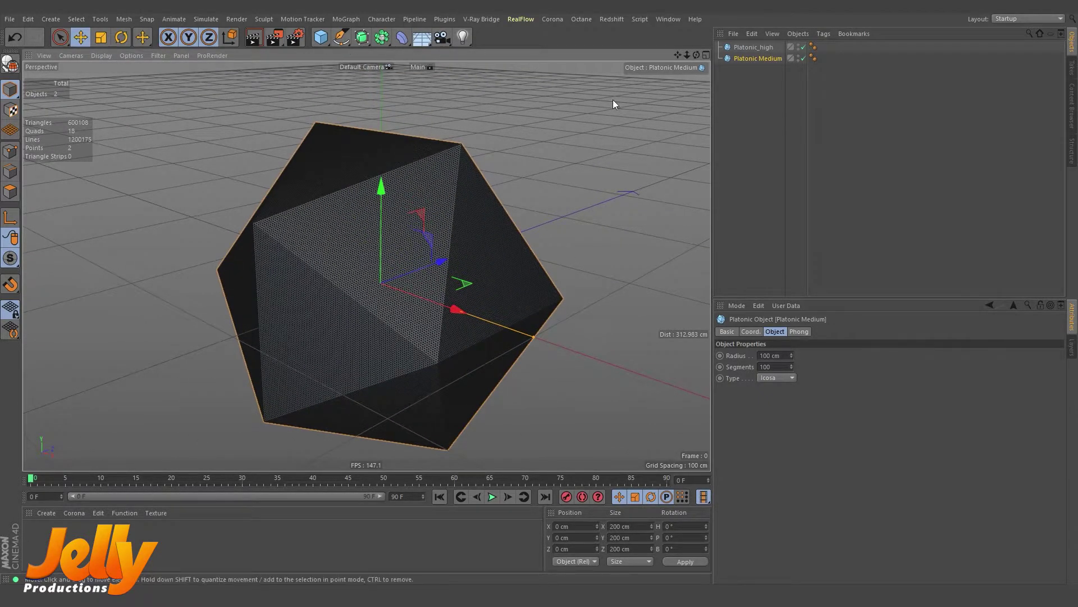
pyautogui.scroll(3, 381, 252)
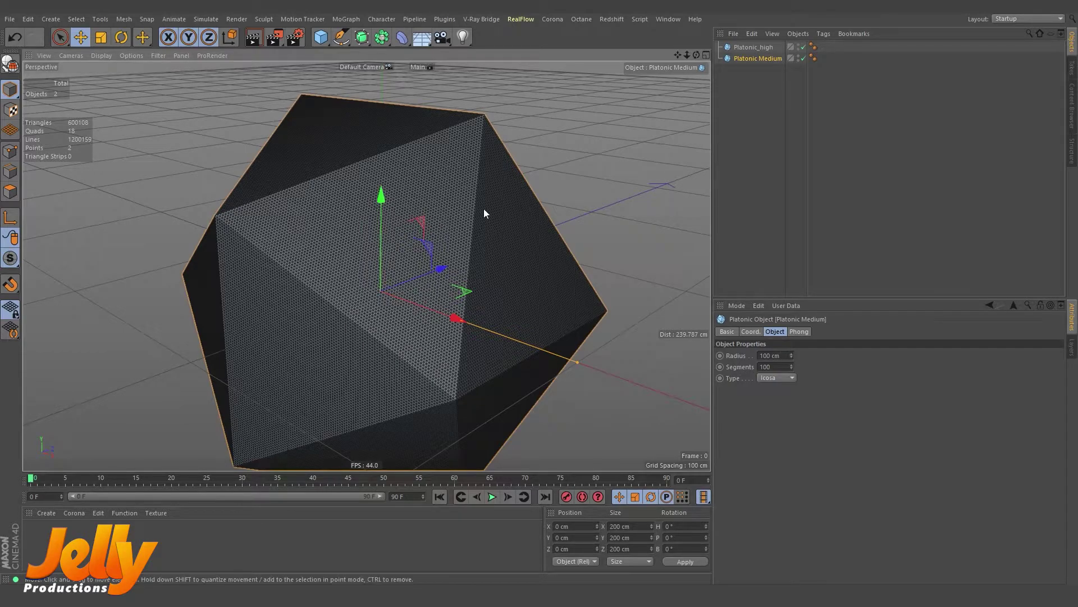
pyautogui.click(803, 47)
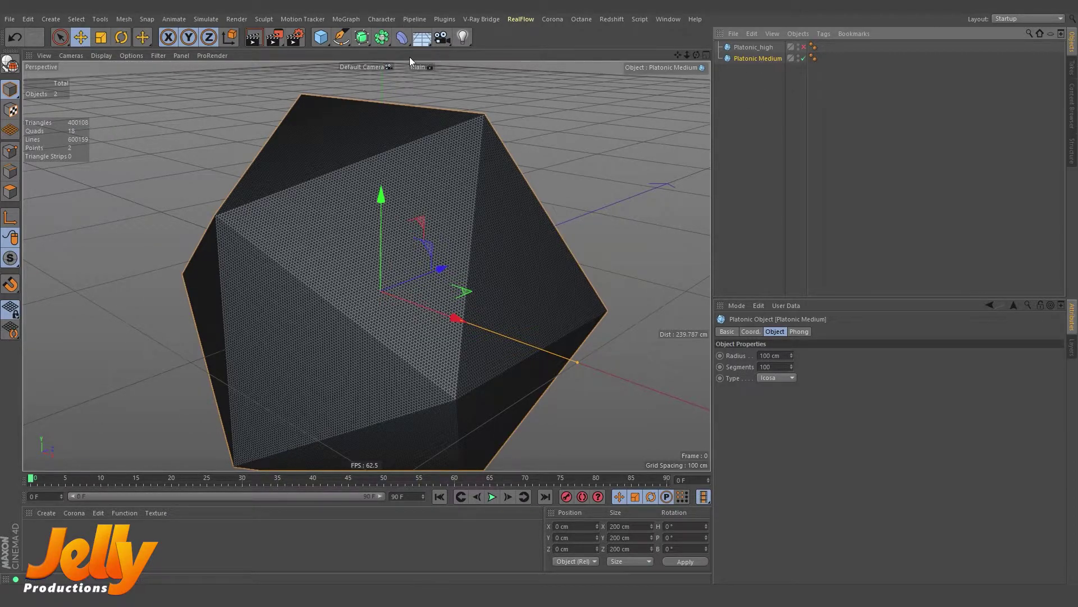
# Wrap Platonic Medium in a Polygon Reduction generator at 90% strength, reducing it to 20,000 triangles.
pyautogui.click(382, 37)
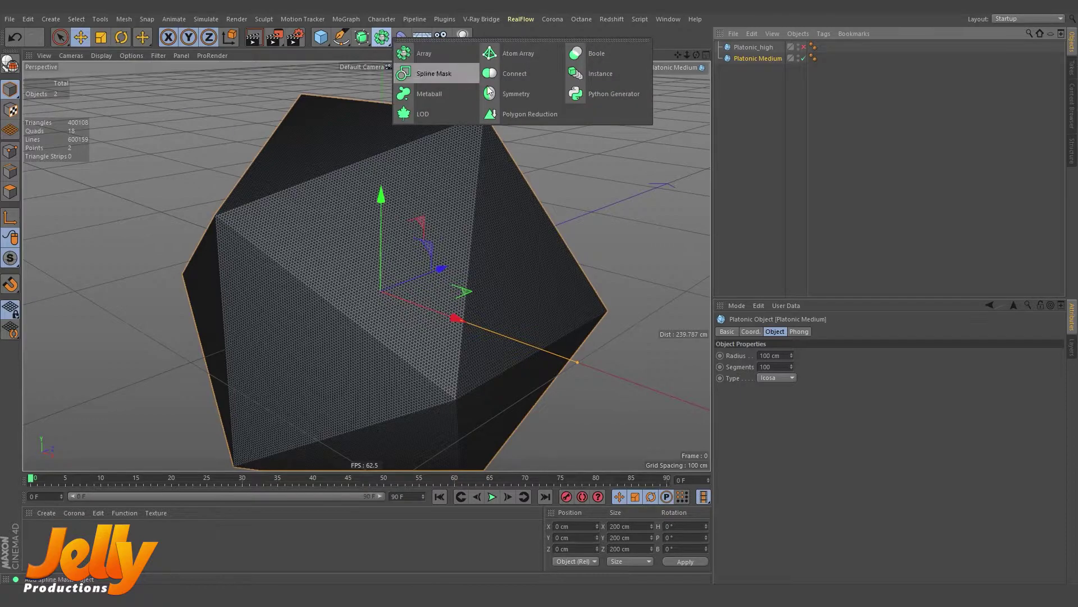
pyautogui.keyDown('alt'); pyautogui.click(529, 118); pyautogui.keyUp('alt')
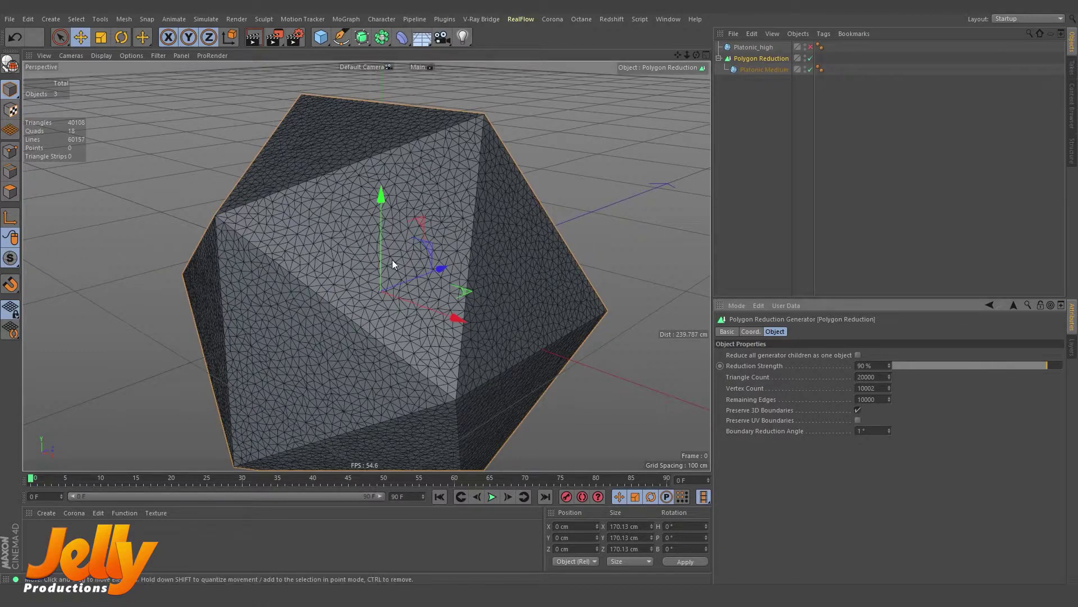
# Make the Polygon Reduction editable and merge it with its children via Connect Objects + Delete.
pyautogui.click(765, 105)
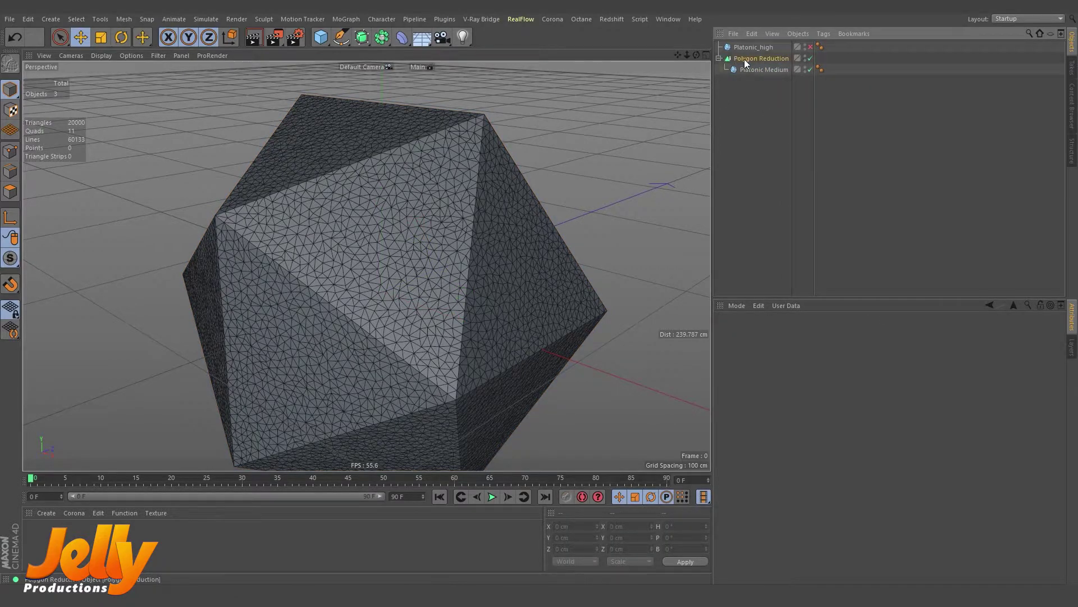
pyautogui.click(744, 59)
pyautogui.press('c')
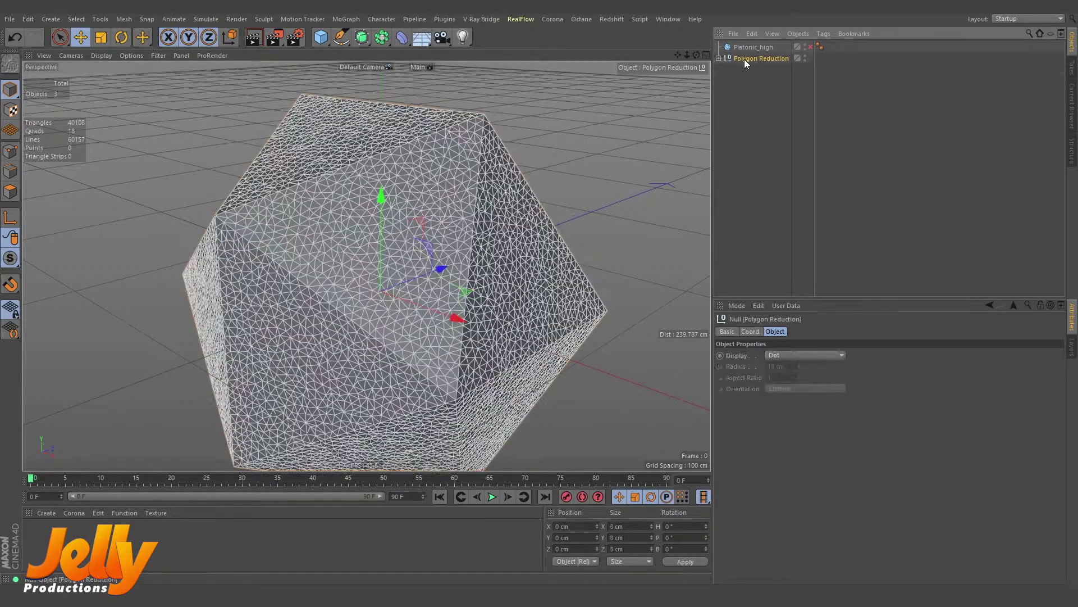
pyautogui.rightClick(743, 59)
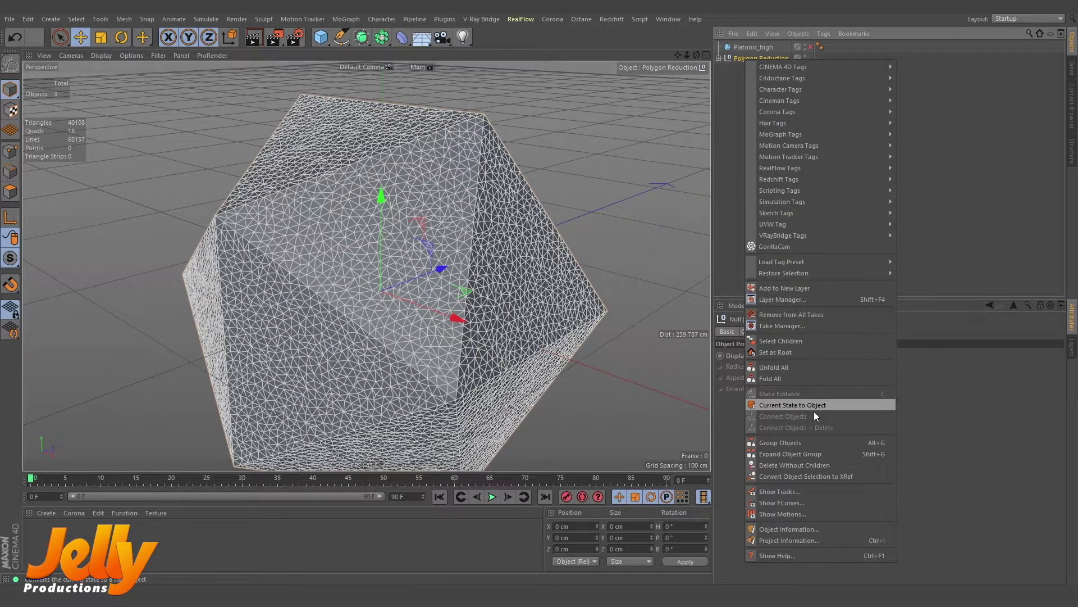
pyautogui.click(787, 341)
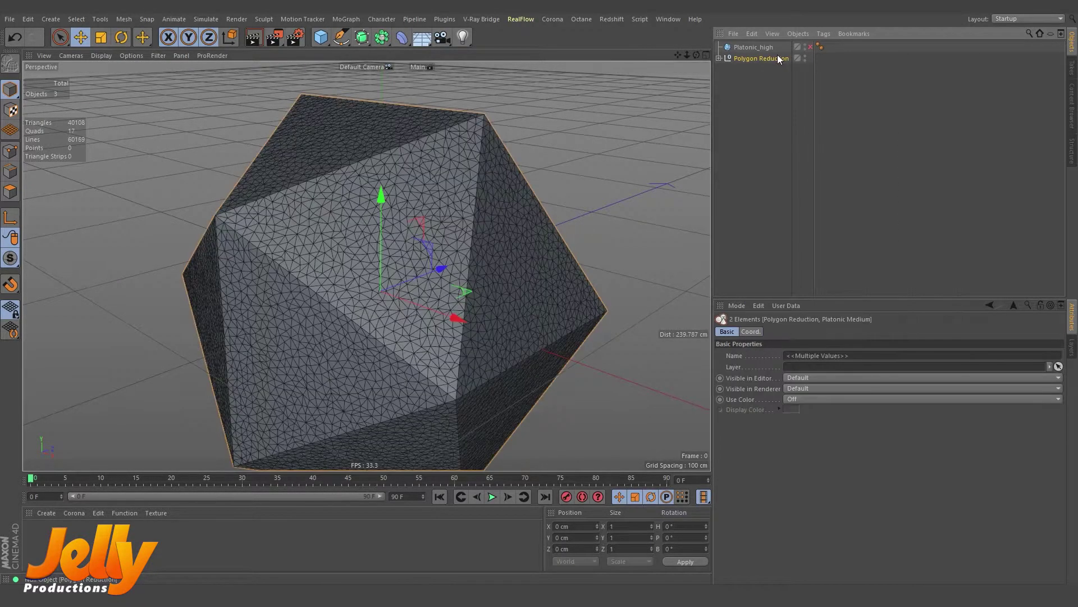
pyautogui.rightClick(774, 56)
pyautogui.click(836, 422)
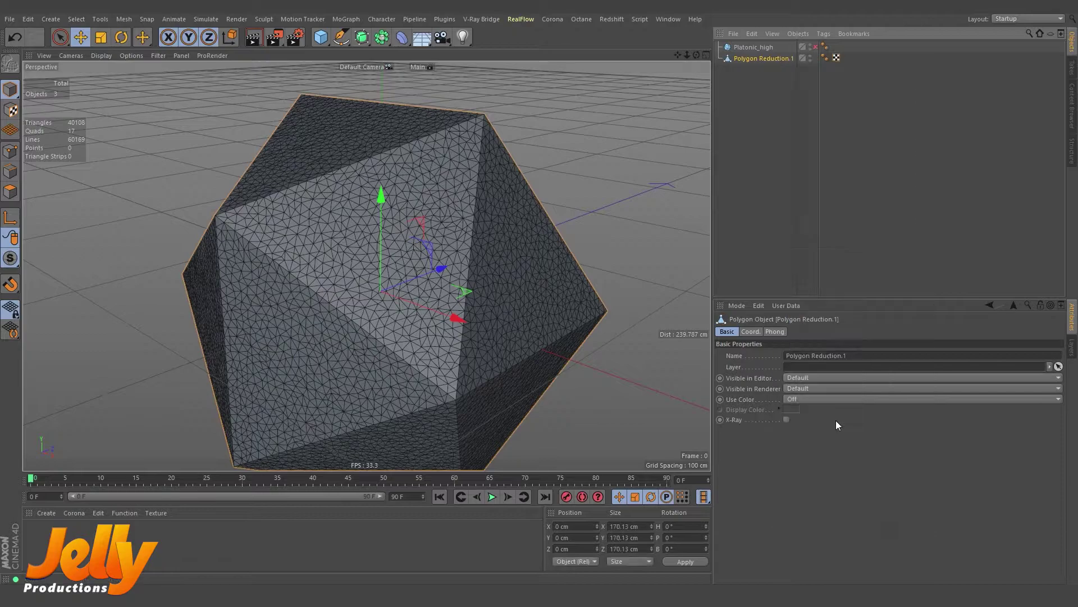
# Rename the merged Polygon Reduction.1 object to medium.
pyautogui.click(740, 96)
pyautogui.doubleClick(767, 59)
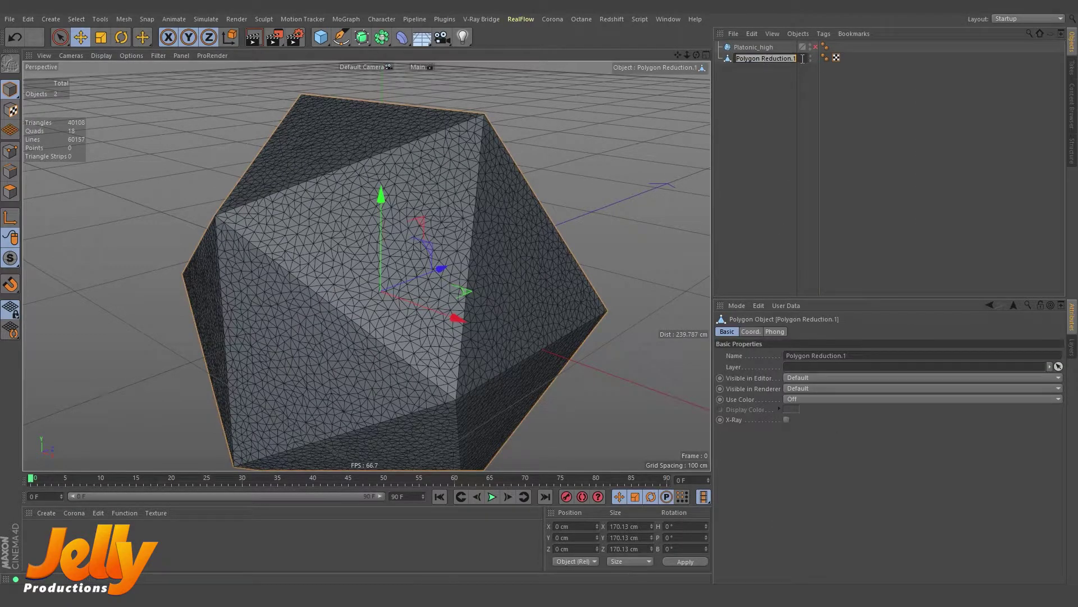
pyautogui.click(794, 59)
pyautogui.moveTo(794, 59); pyautogui.dragTo(738, 58)
pyautogui.write('medium')
pyautogui.press('Return')
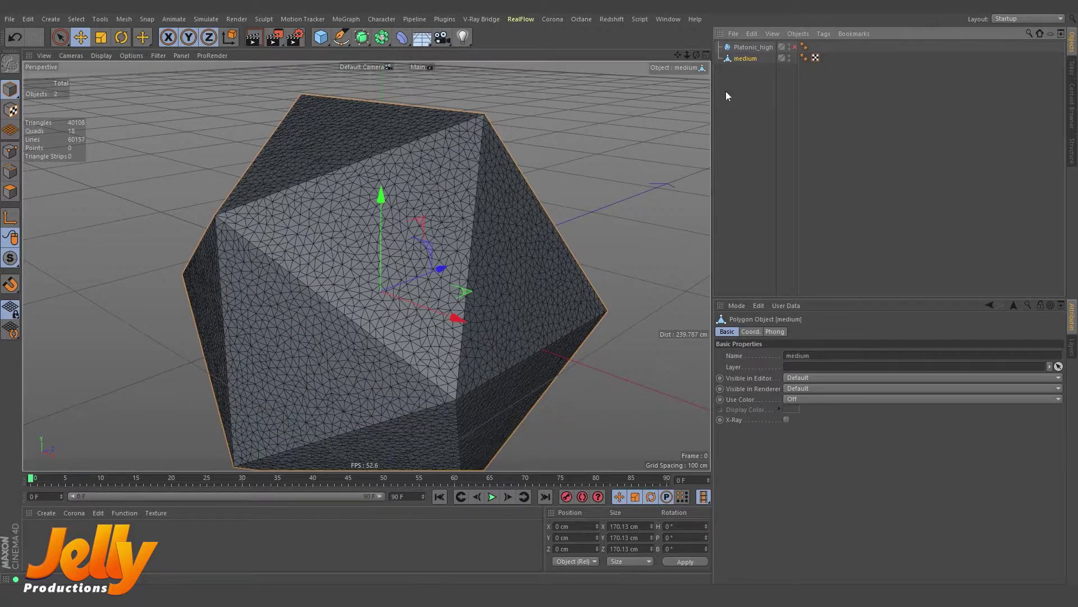
pyautogui.click(736, 78)
# Duplicate medium and wrap medium.1 in a 90% Polygon Reduction generator, hiding medium to inspect the 2,000-triangle result.
pyautogui.click(745, 63)
pyautogui.keyDown('ctrl'); pyautogui.moveTo(750, 60); pyautogui.dragTo(756, 96); pyautogui.keyUp('ctrl')
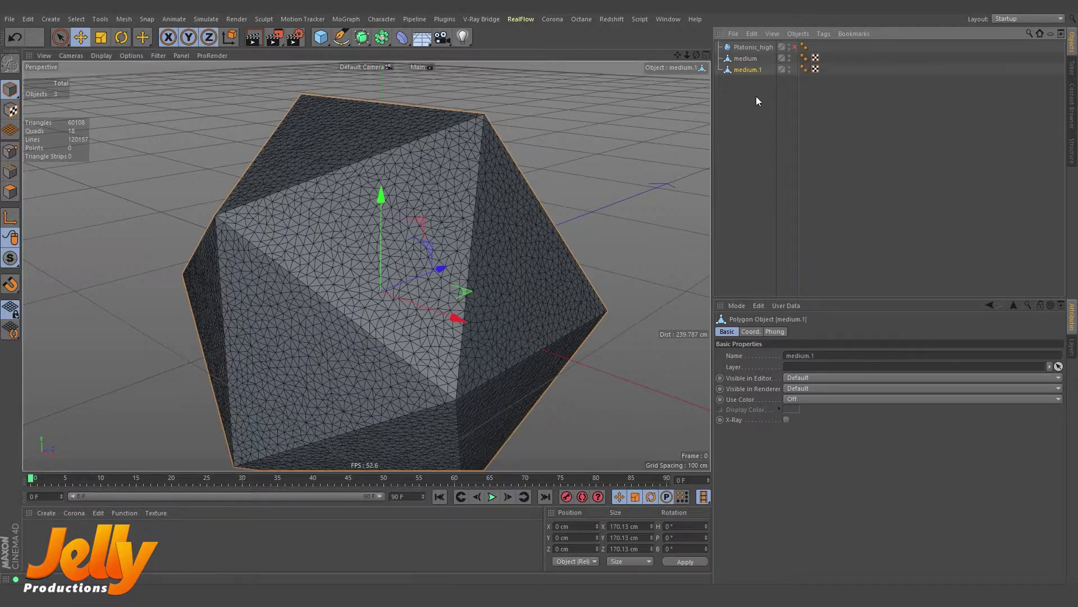
pyautogui.click(381, 36)
pyautogui.keyDown('alt'); pyautogui.click(528, 112); pyautogui.keyUp('alt')
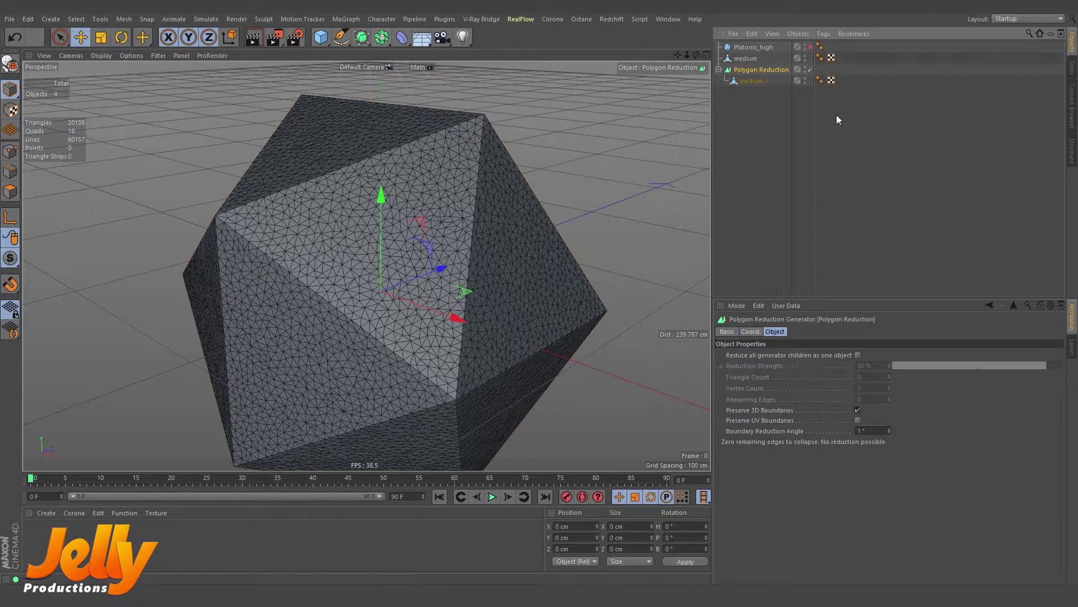
pyautogui.click(760, 76)
pyautogui.click(762, 70)
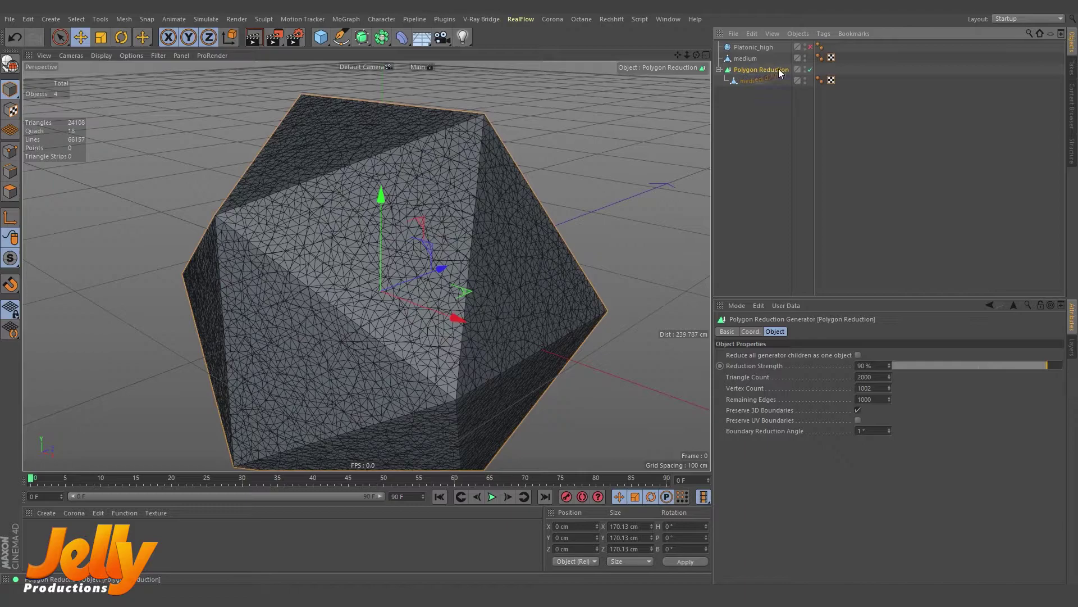
pyautogui.click(805, 56)
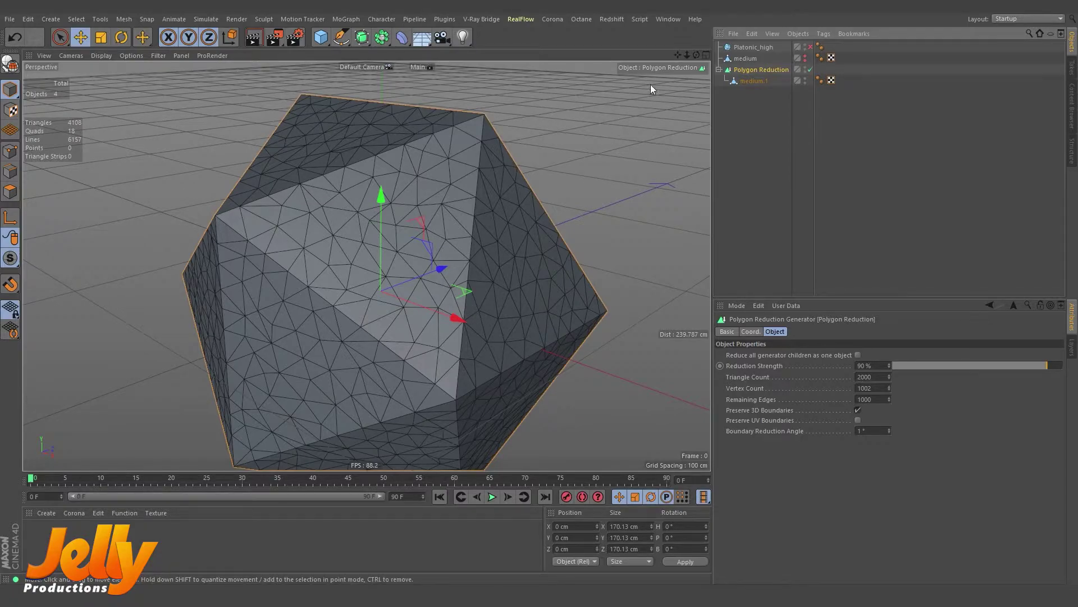
pyautogui.moveTo(686, 54); pyautogui.dragTo(366, 265)
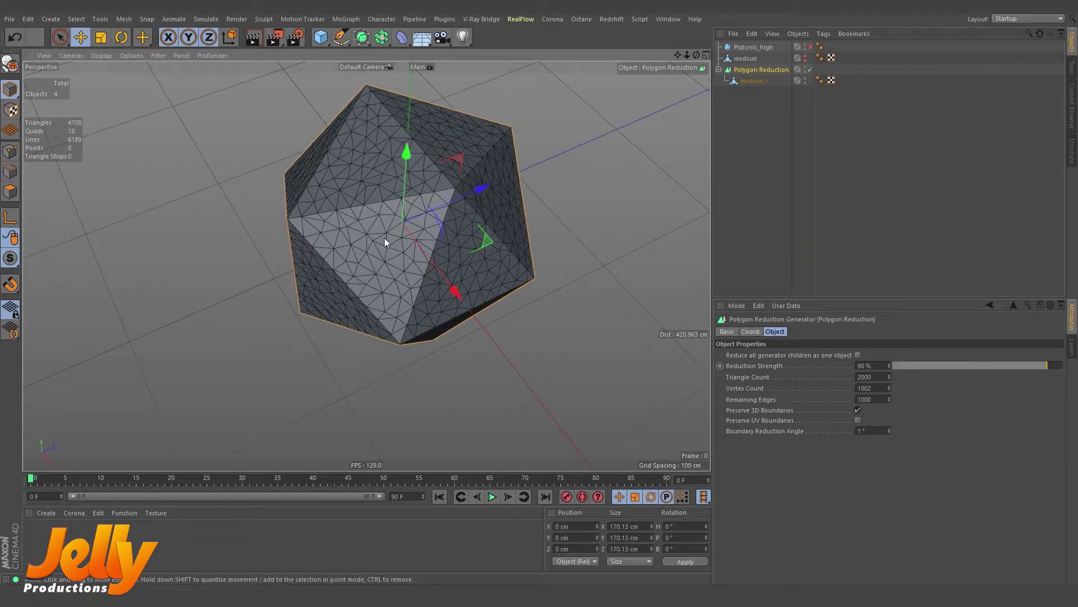
# Select the Polygon Reduction with its child and Connect Objects + Delete into one polygon mesh.
pyautogui.moveTo(697, 54); pyautogui.dragTo(367, 266)
pyautogui.rightClick(754, 69)
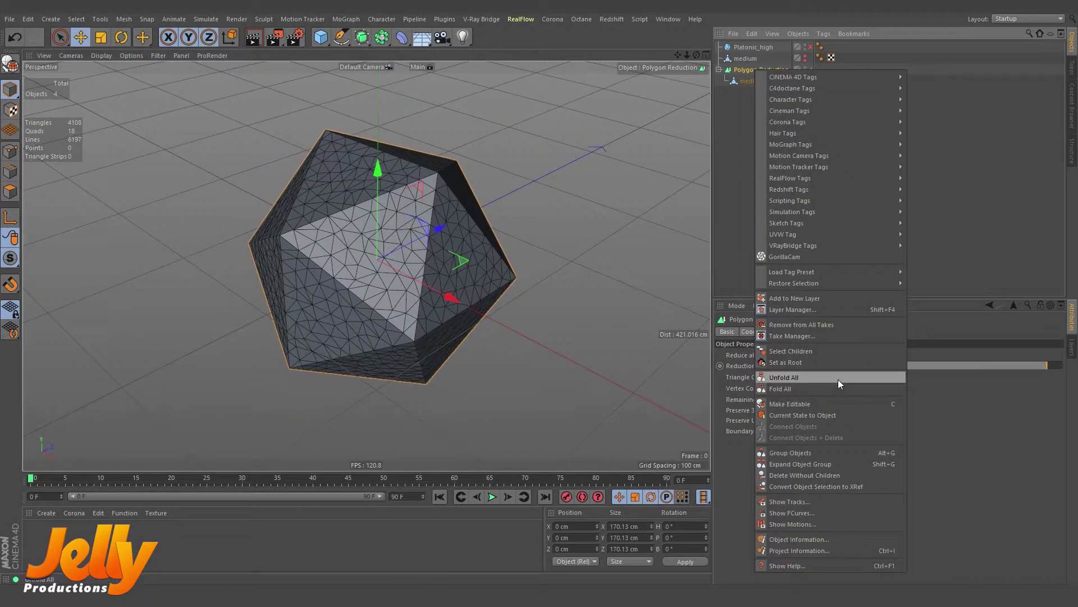
pyautogui.click(799, 361)
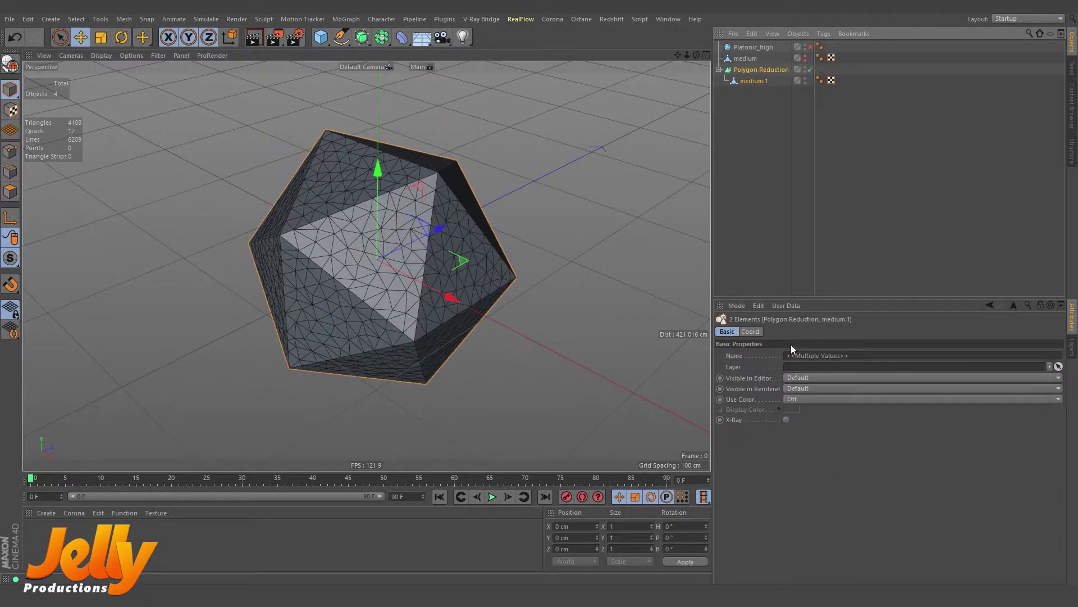
pyautogui.rightClick(747, 69)
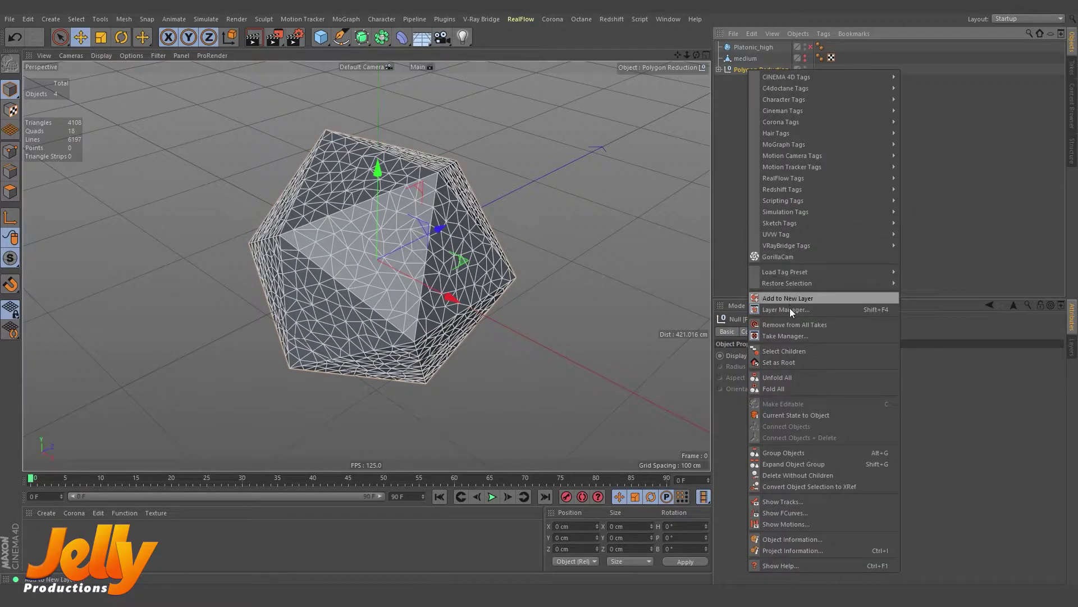
pyautogui.click(788, 351)
pyautogui.rightClick(750, 73)
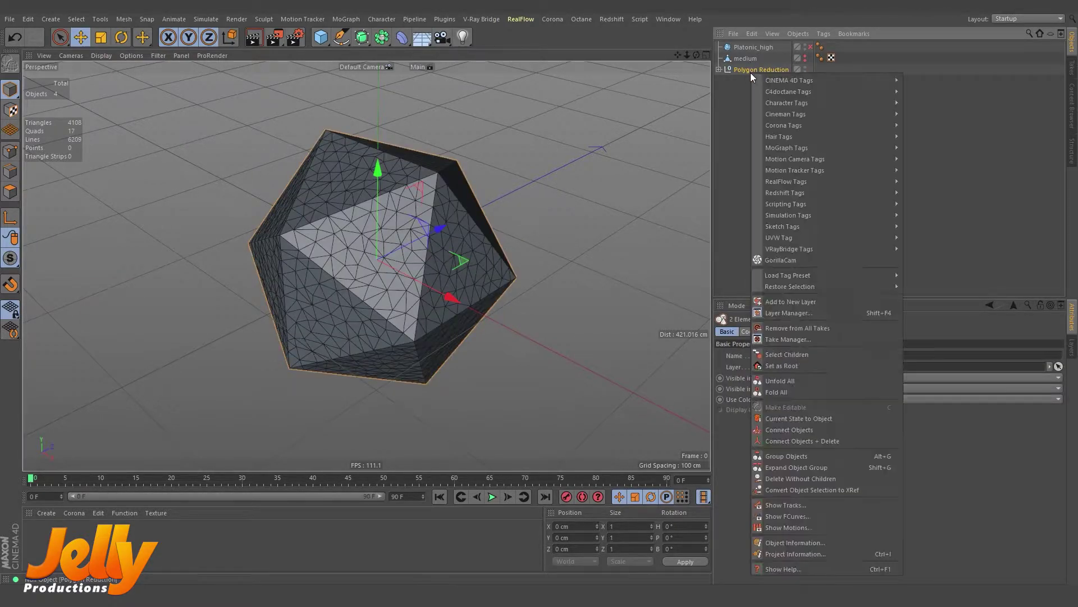
pyautogui.click(811, 440)
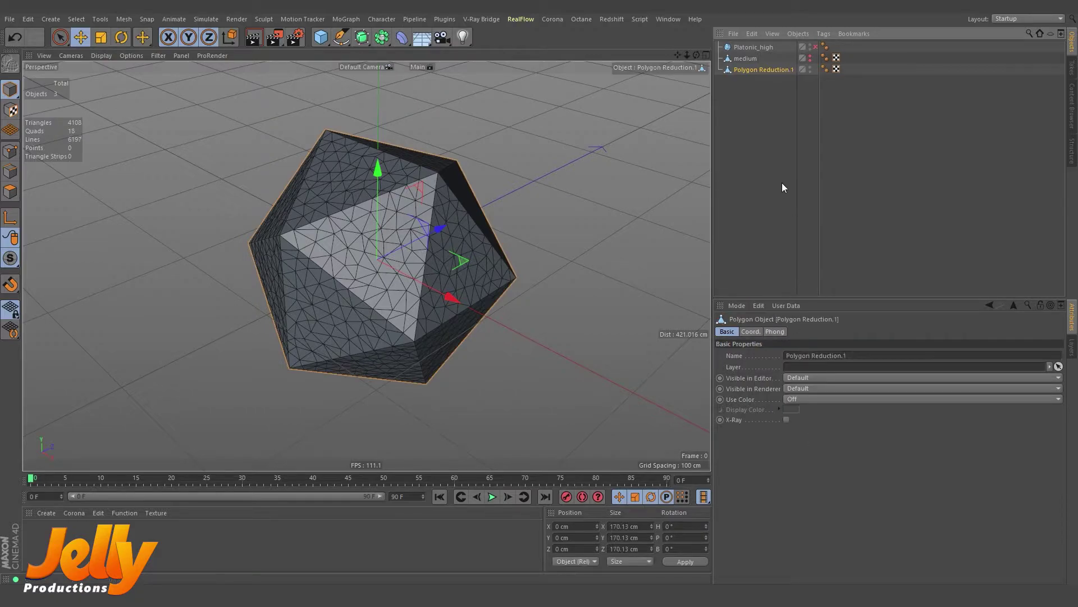
# Rename Platonic_high to high and Polygon Reduction.1 to low.
pyautogui.doubleClick(756, 47)
pyautogui.write('high')
pyautogui.press('Return')
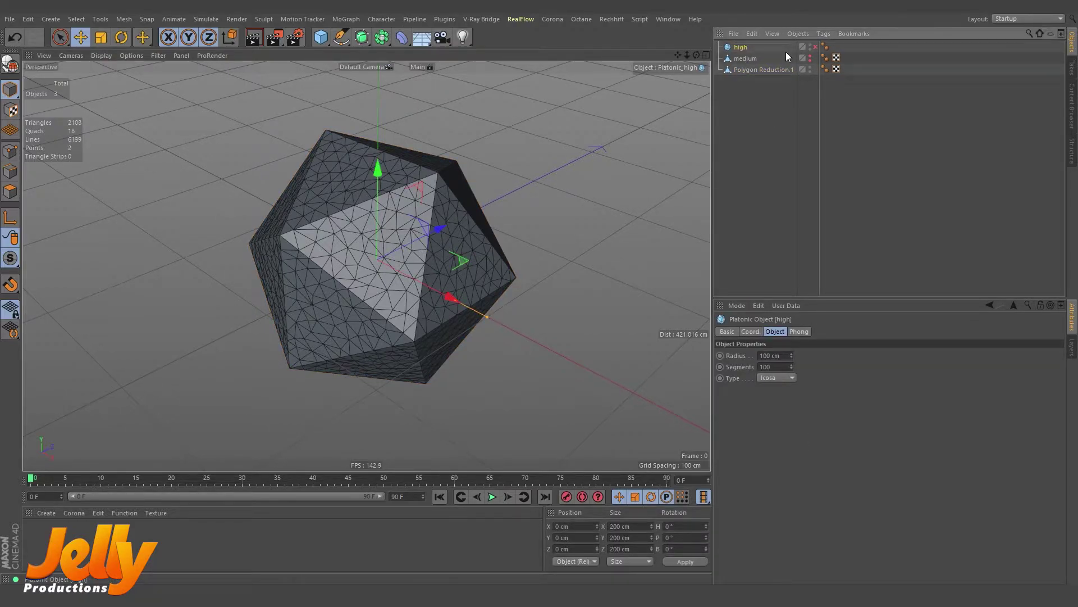
pyautogui.doubleClick(756, 70)
pyautogui.write('low')
pyautogui.press('Return')
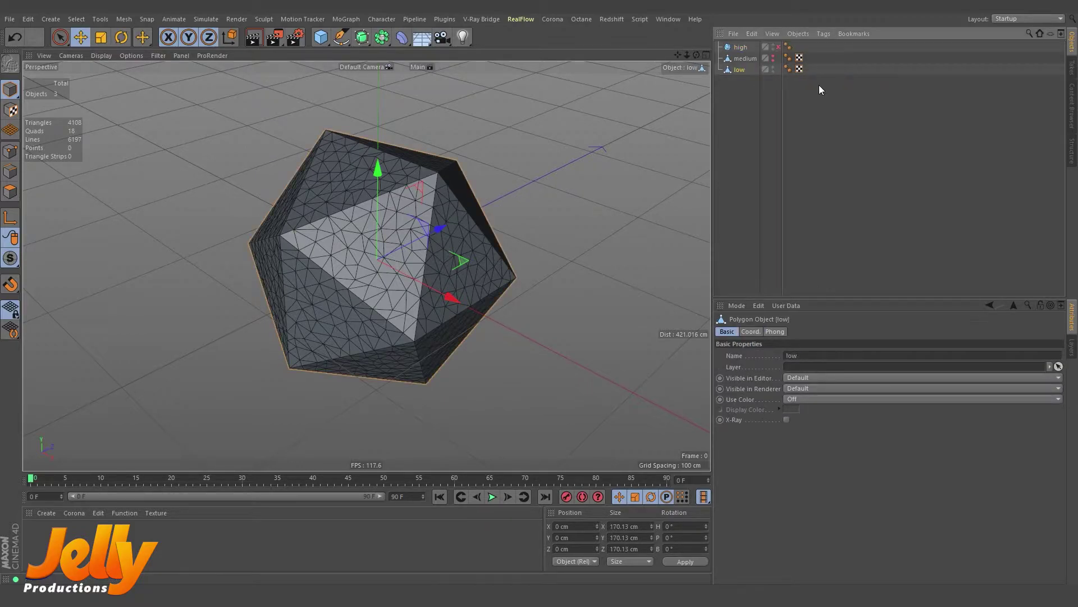
# Make medium and high visible again and convert high into an editable mesh.
pyautogui.moveTo(819, 84); pyautogui.dragTo(781, 68)
pyautogui.click(774, 57)
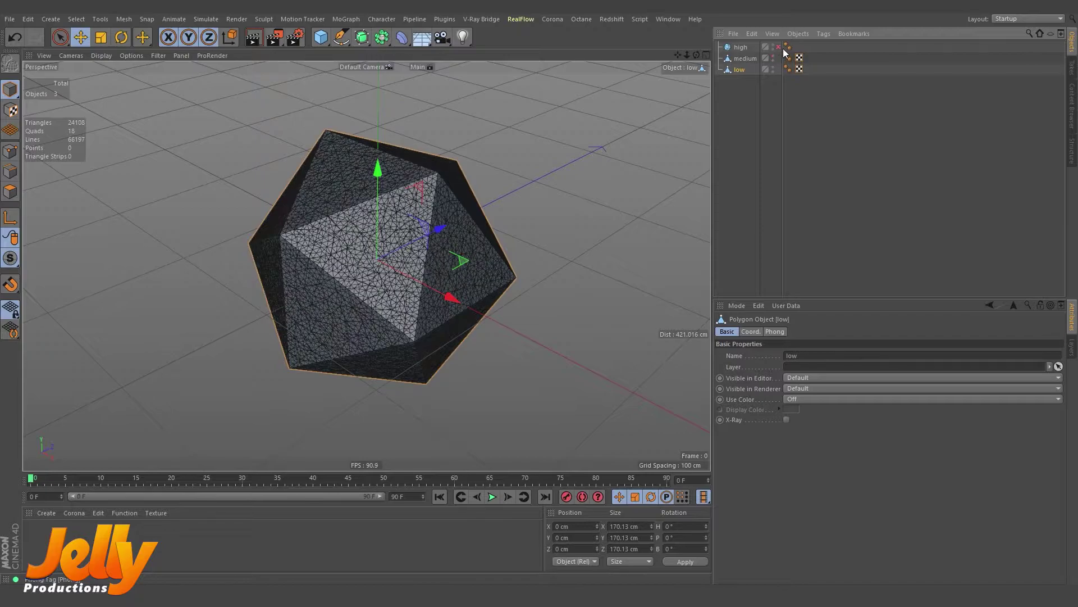
pyautogui.click(778, 47)
pyautogui.click(756, 122)
pyautogui.click(740, 49)
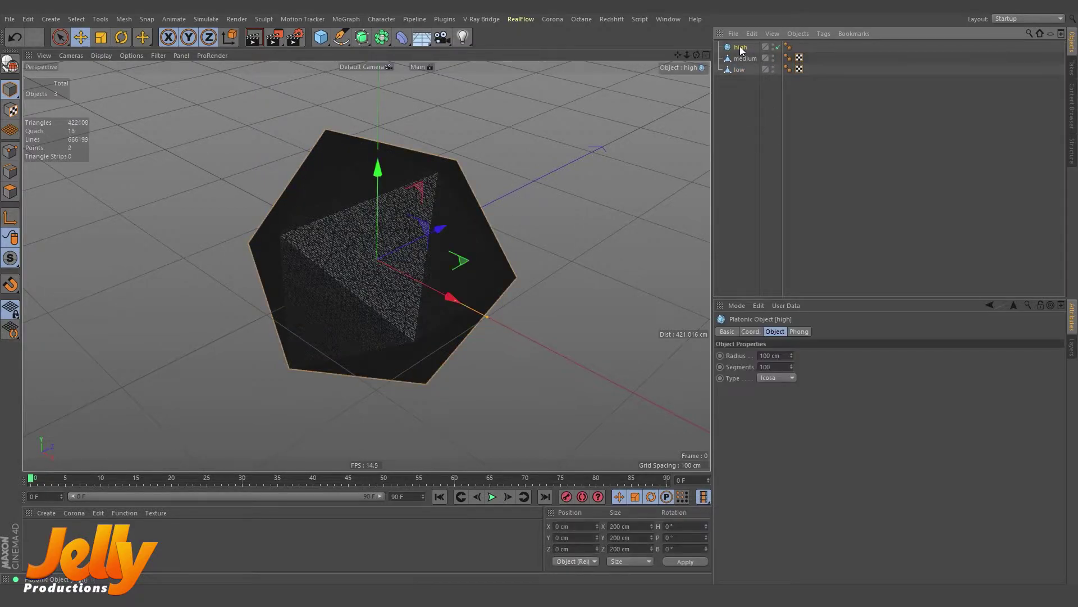
pyautogui.press('c')
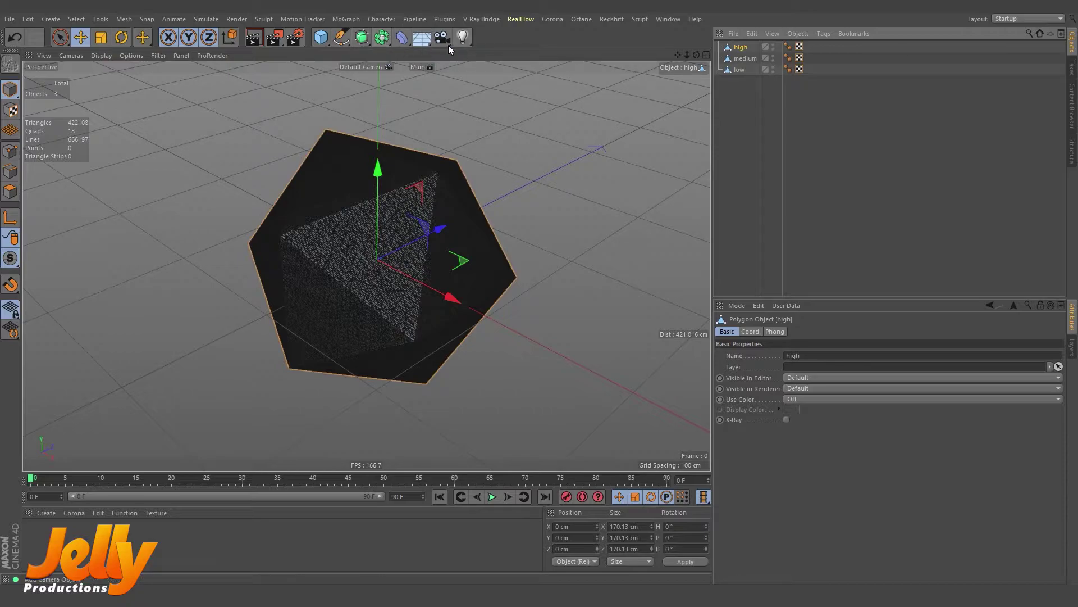
# Add an LOD object and place high, medium and low inside it as its levels.
pyautogui.click(382, 37)
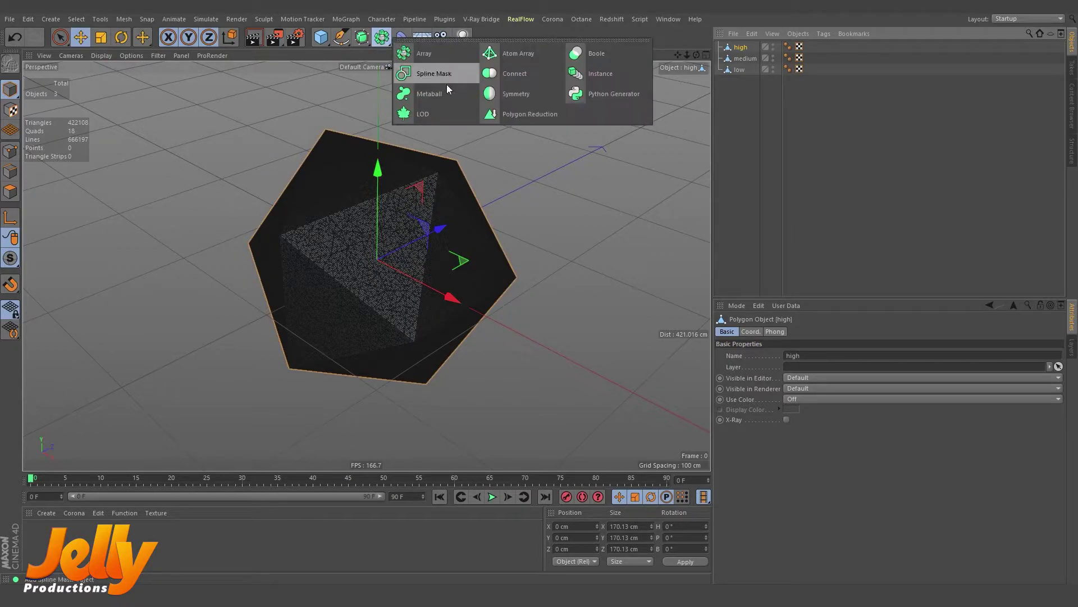
pyautogui.click(440, 114)
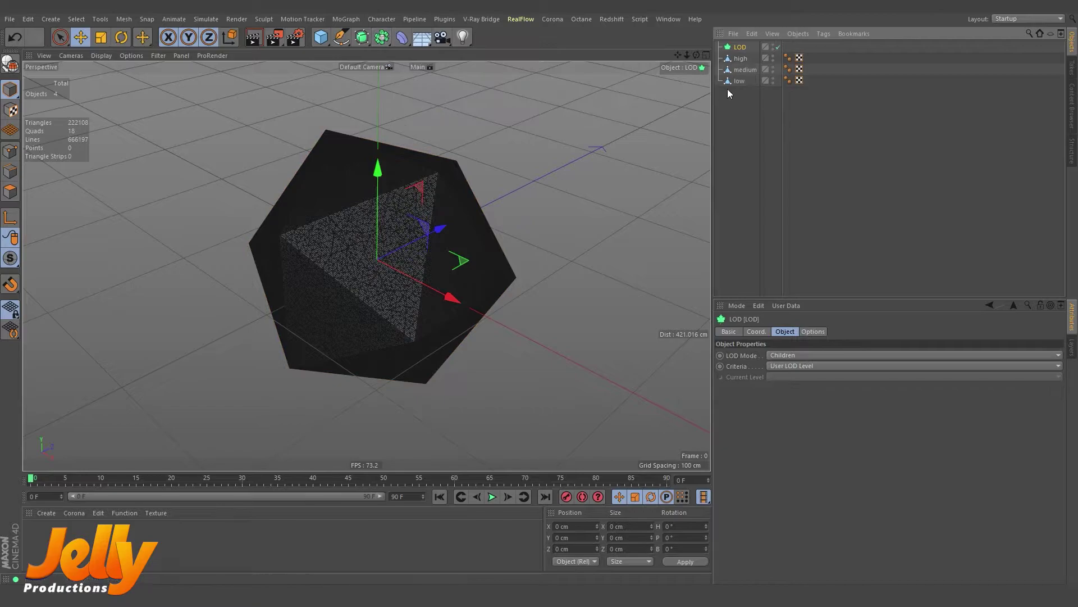
pyautogui.moveTo(733, 100); pyautogui.dragTo(744, 47)
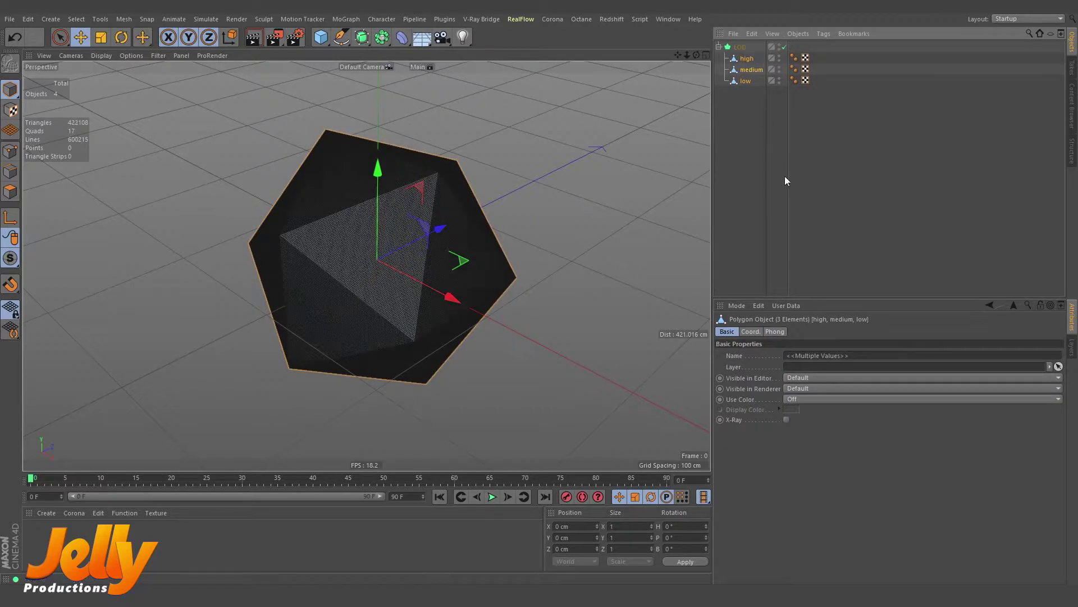
# Save the scene as testplatonic in a newly created folder on the Desktop.
pyautogui.click(10, 19)
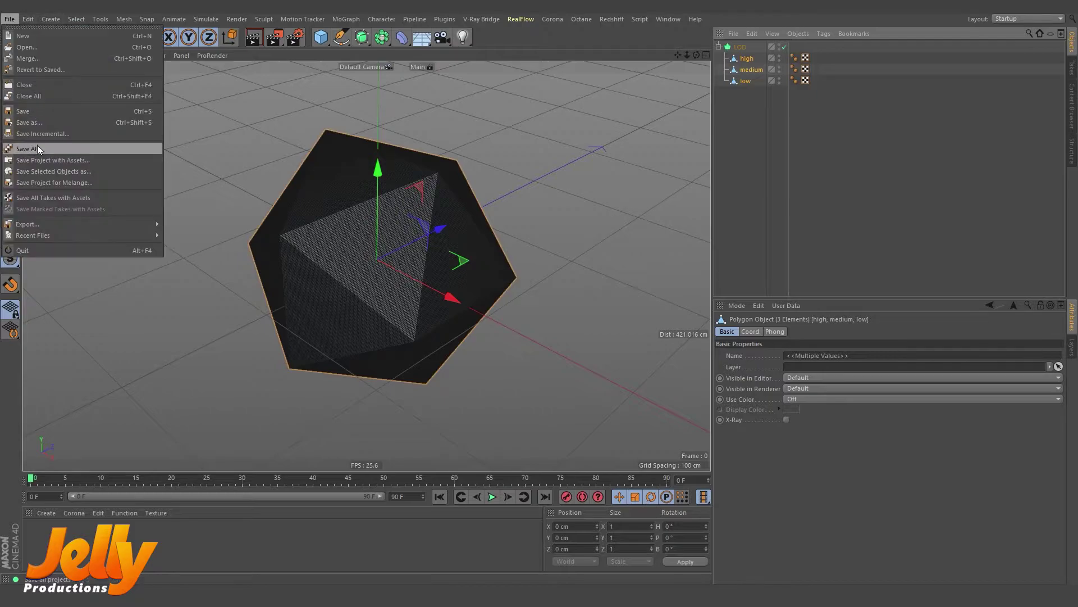
pyautogui.click(36, 112)
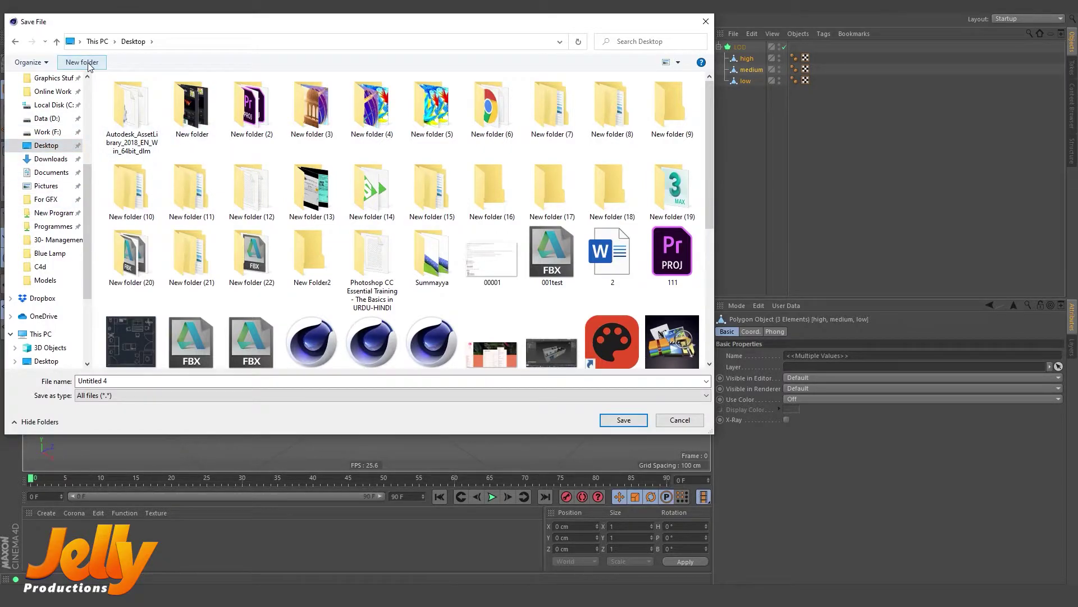
pyautogui.click(82, 62)
pyautogui.doubleClick(314, 318)
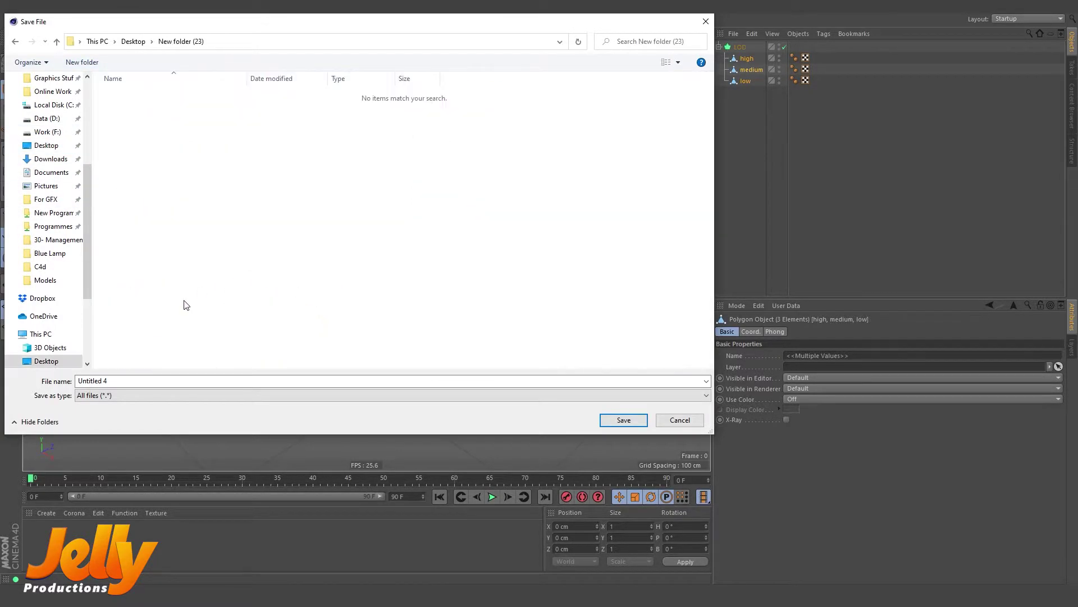
pyautogui.click(126, 382)
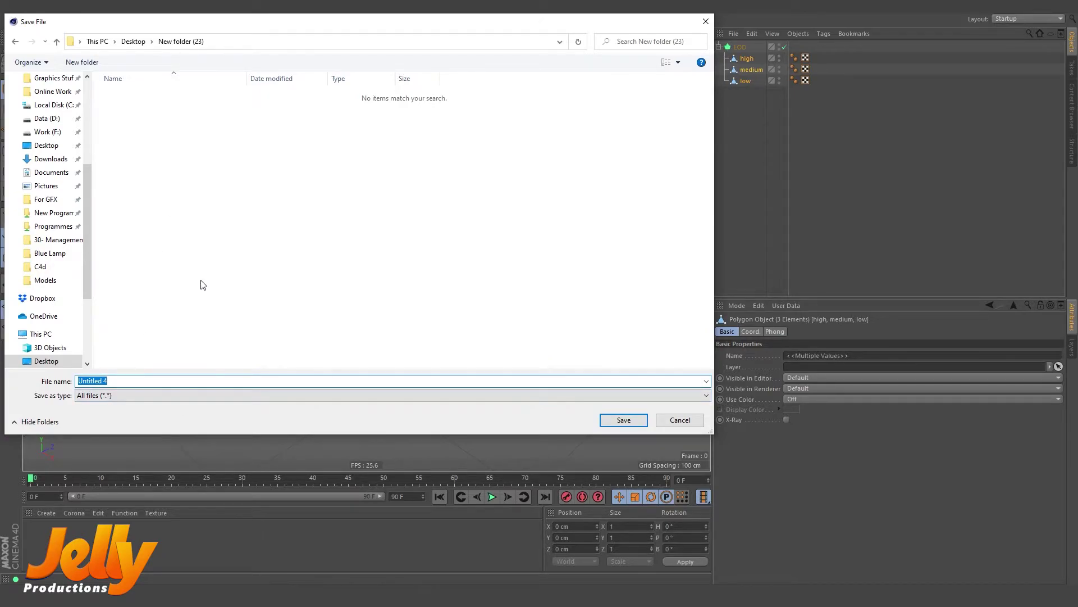
pyautogui.write('testplatonic')
pyautogui.click(636, 419)
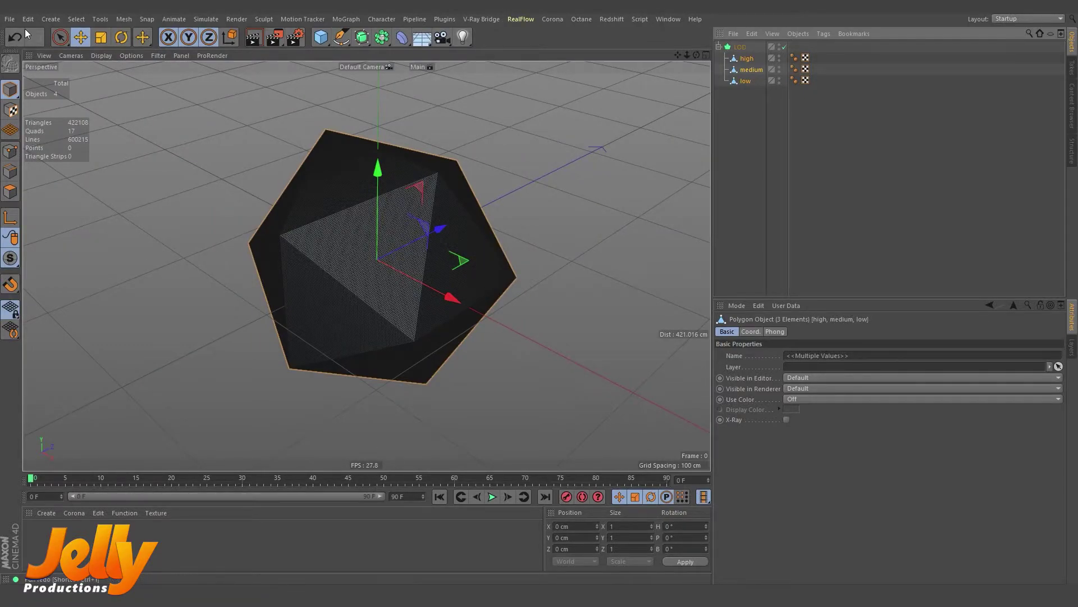
# Select the LOD object and set its Criteria to Camera Distance.
pyautogui.click(11, 19)
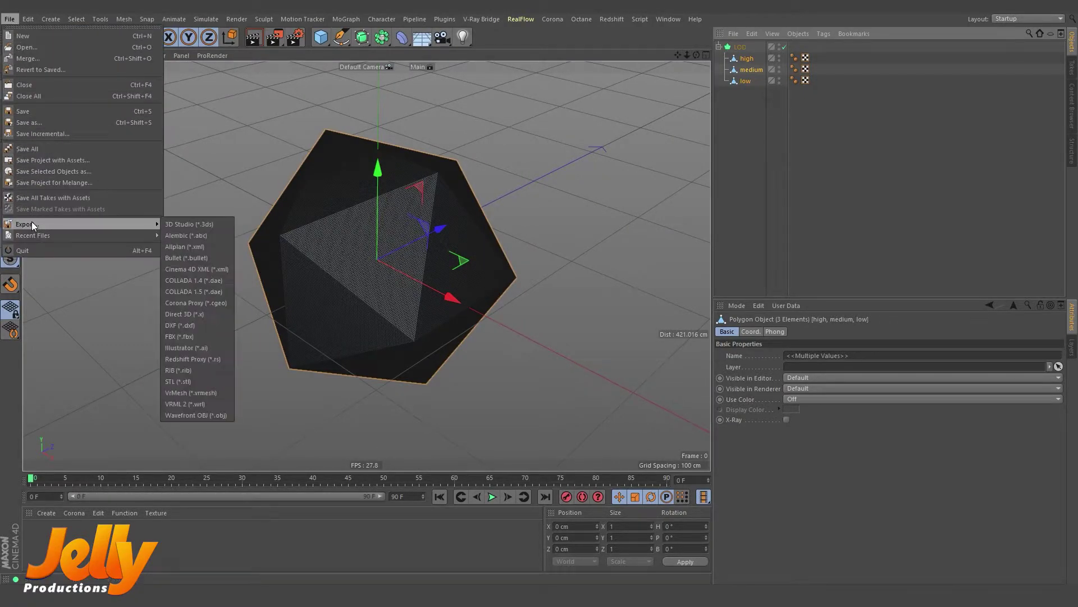
pyautogui.click(734, 89)
pyautogui.click(719, 47)
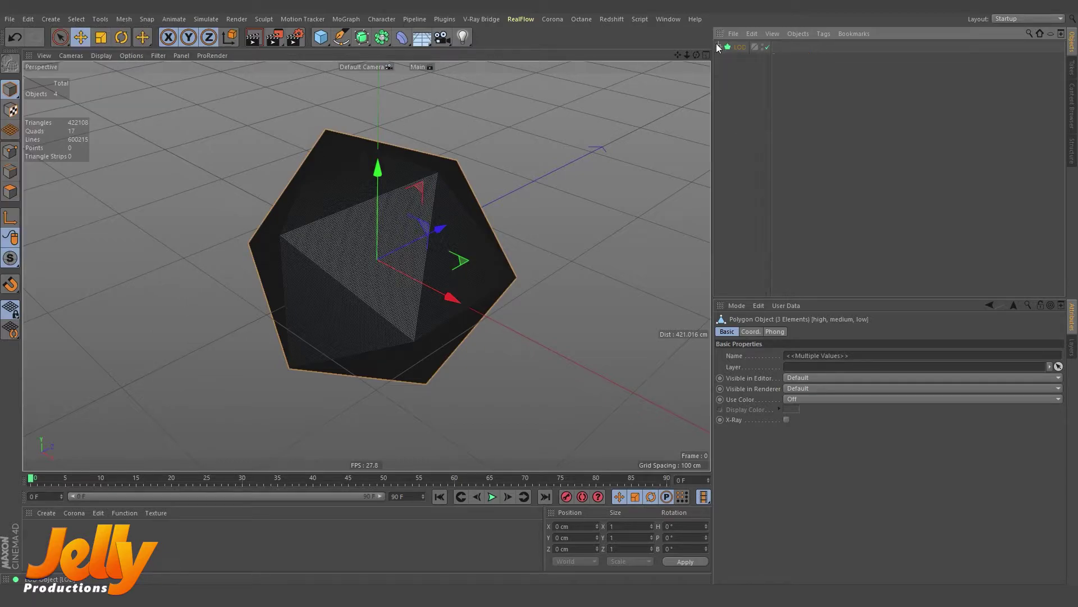
pyautogui.click(740, 47)
pyautogui.click(10, 19)
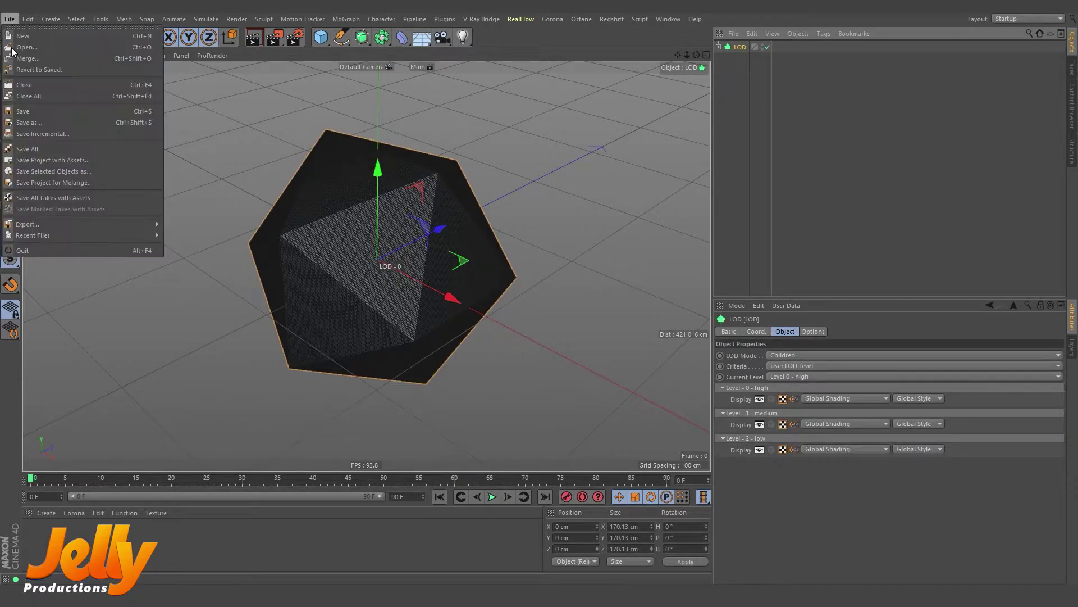
pyautogui.click(753, 147)
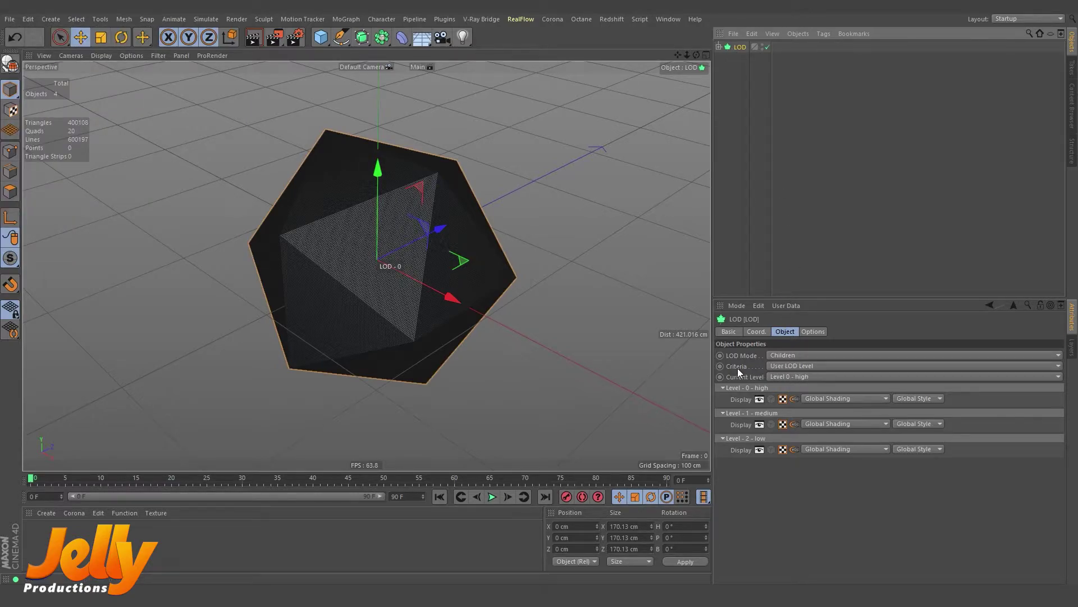
pyautogui.click(786, 366)
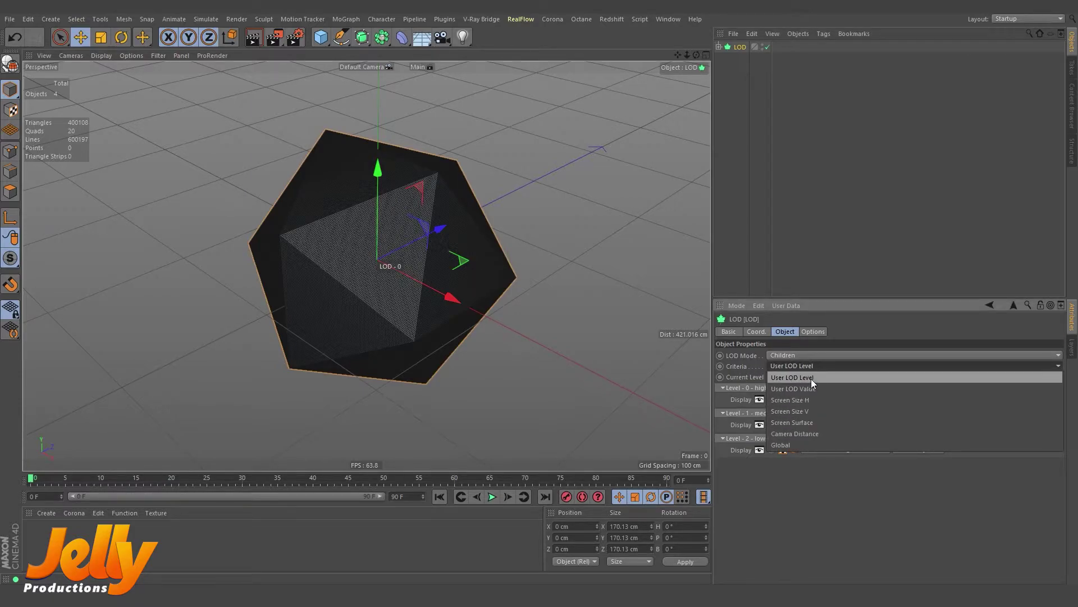
pyautogui.click(799, 433)
# Dolly the camera toward the icosahedron to watch LOD switch from 2 to 0, then expand LOD.
pyautogui.moveTo(687, 55); pyautogui.dragTo(730, 58)
pyautogui.moveTo(846, 398); pyautogui.dragTo(832, 397)
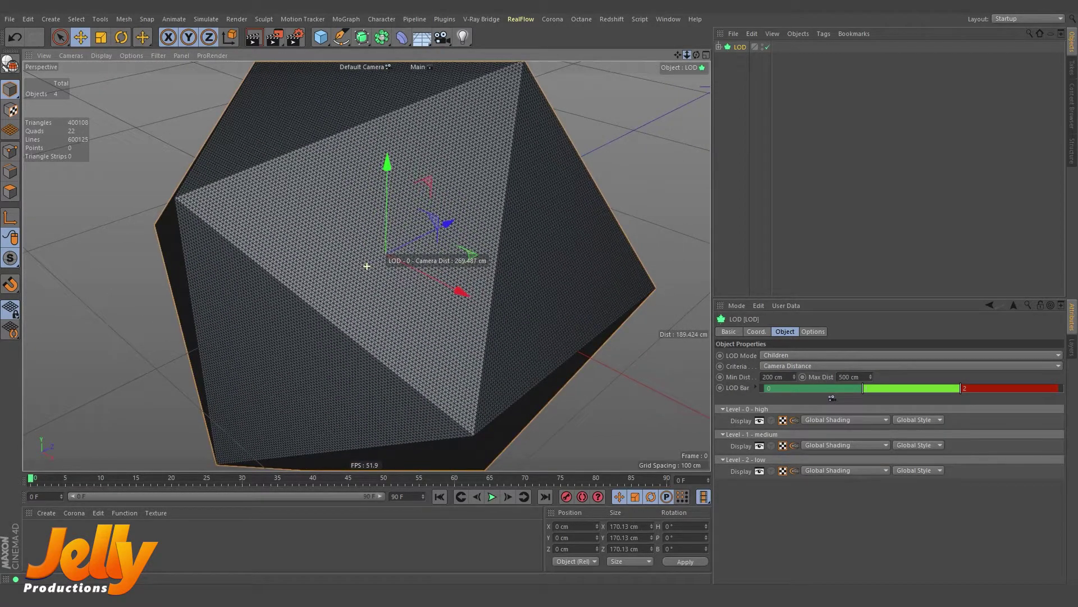
pyautogui.moveTo(832, 398); pyautogui.dragTo(866, 398)
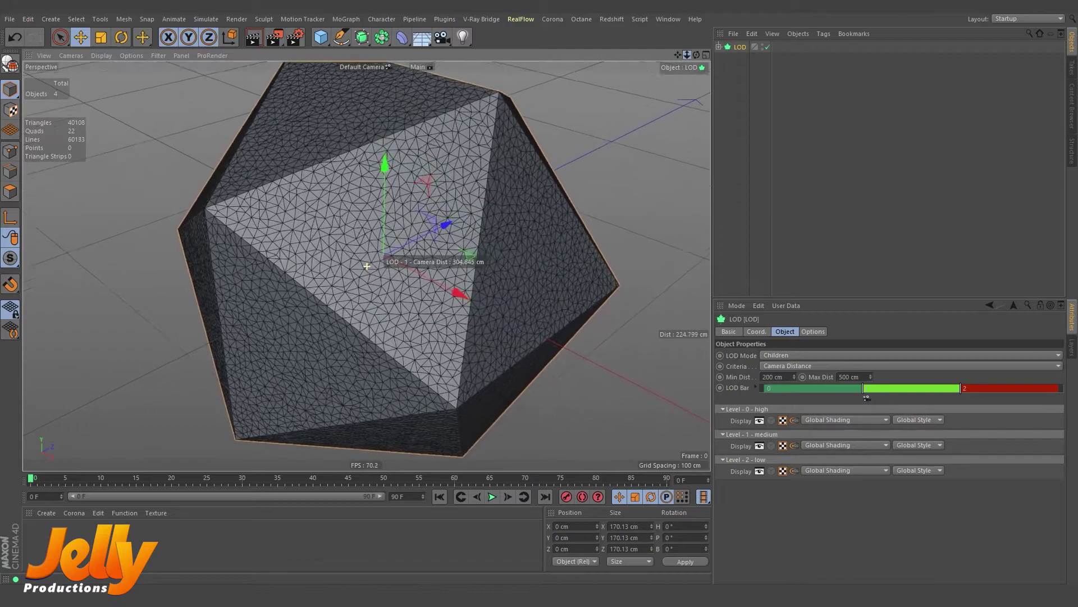
pyautogui.scroll(2, 366, 265)
pyautogui.click(719, 46)
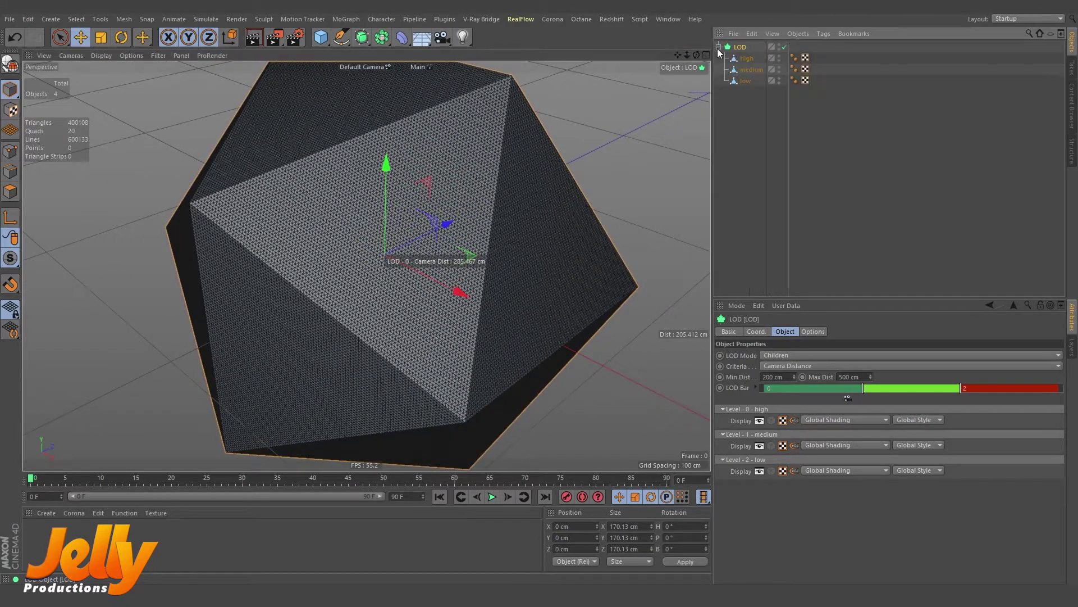
# Create a bright red material Mat and apply it to the high object.
pyautogui.click(49, 537)
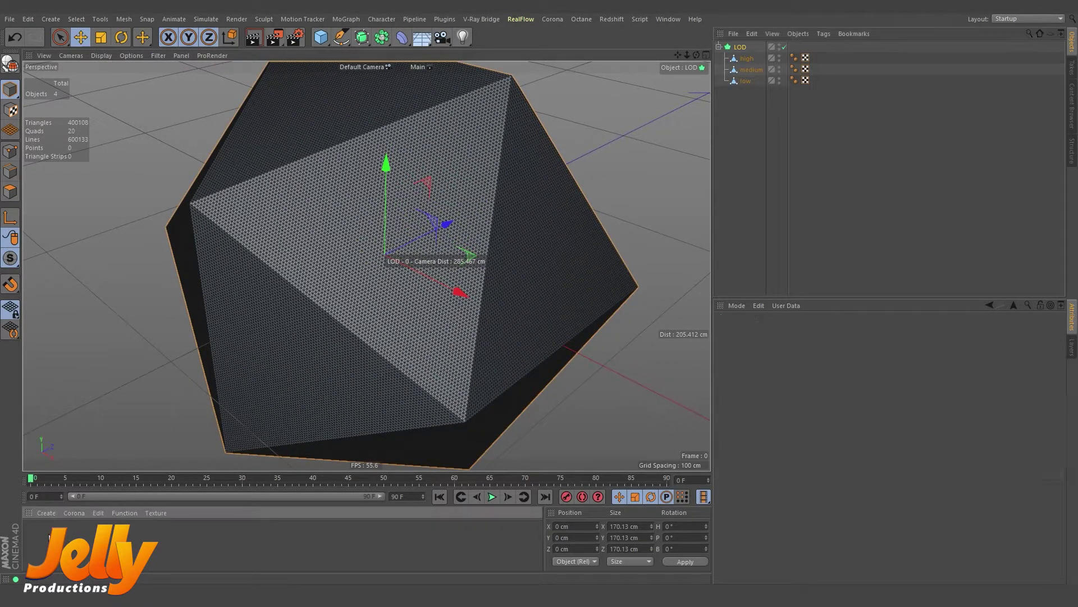
pyautogui.doubleClick(49, 537)
pyautogui.doubleClick(36, 534)
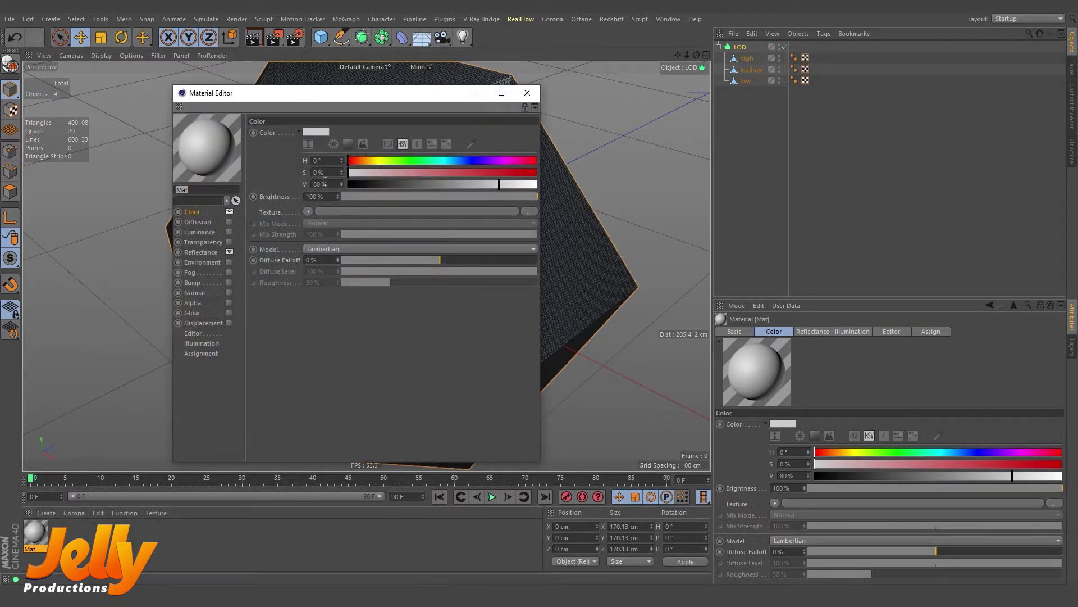
pyautogui.click(349, 144)
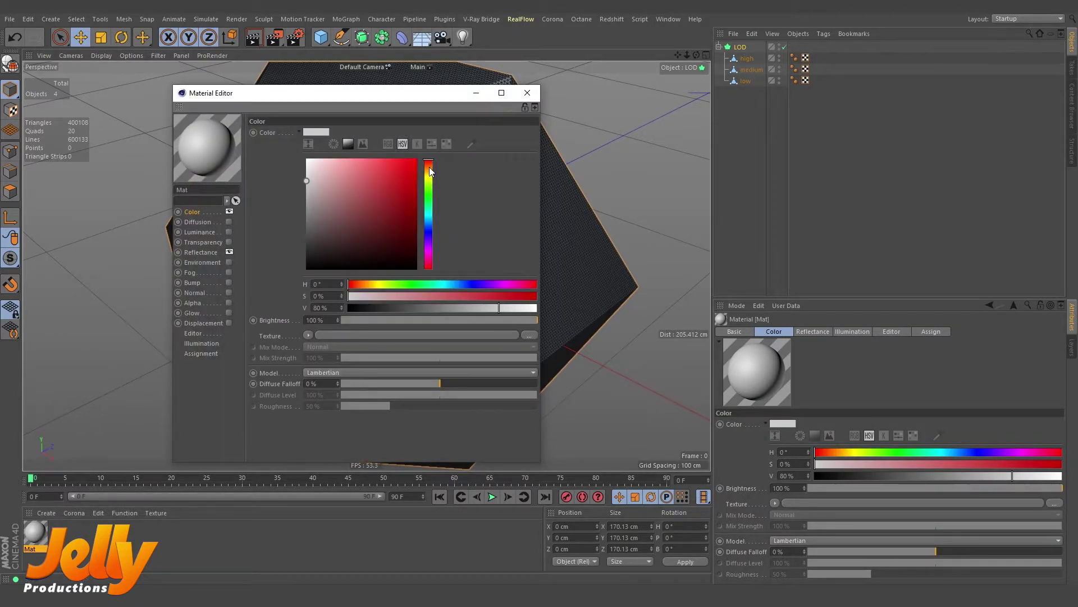
pyautogui.moveTo(404, 176); pyautogui.dragTo(517, 137)
pyautogui.click(528, 93)
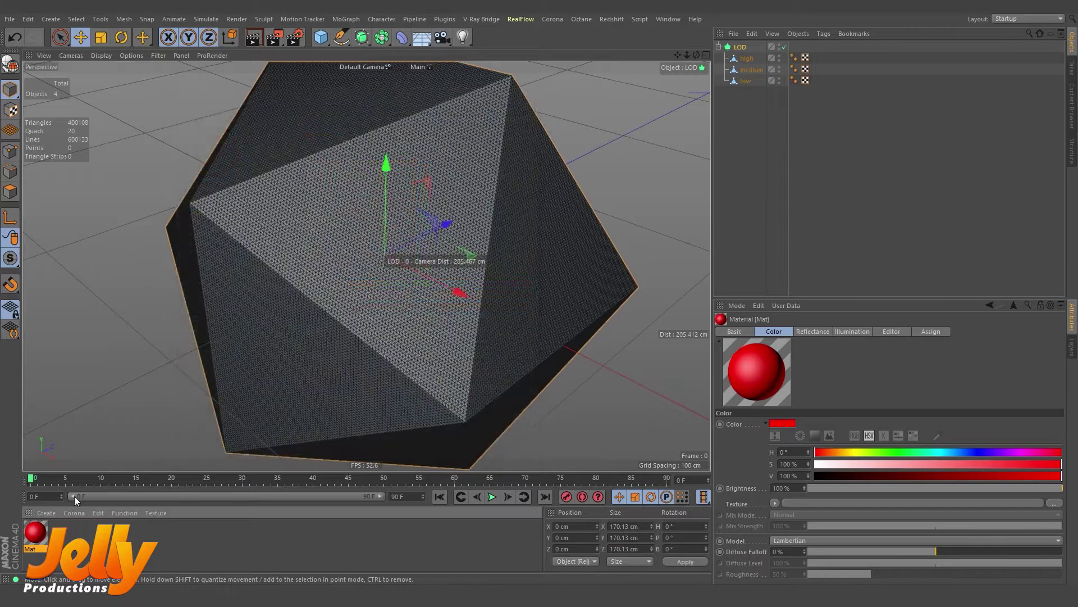
pyautogui.moveTo(746, 63); pyautogui.dragTo(746, 60)
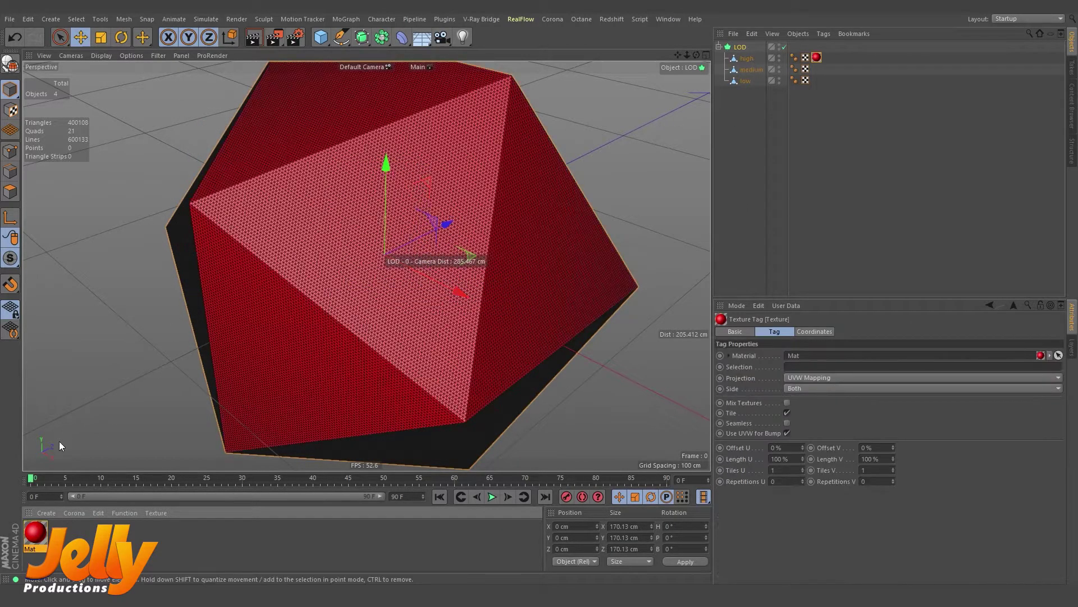
# Duplicate it as yellow Mat.1 and apply it to the medium object.
pyautogui.keyDown('ctrl'); pyautogui.moveTo(34, 534); pyautogui.dragTo(70, 534); pyautogui.keyUp('ctrl')
pyautogui.doubleClick(70, 534)
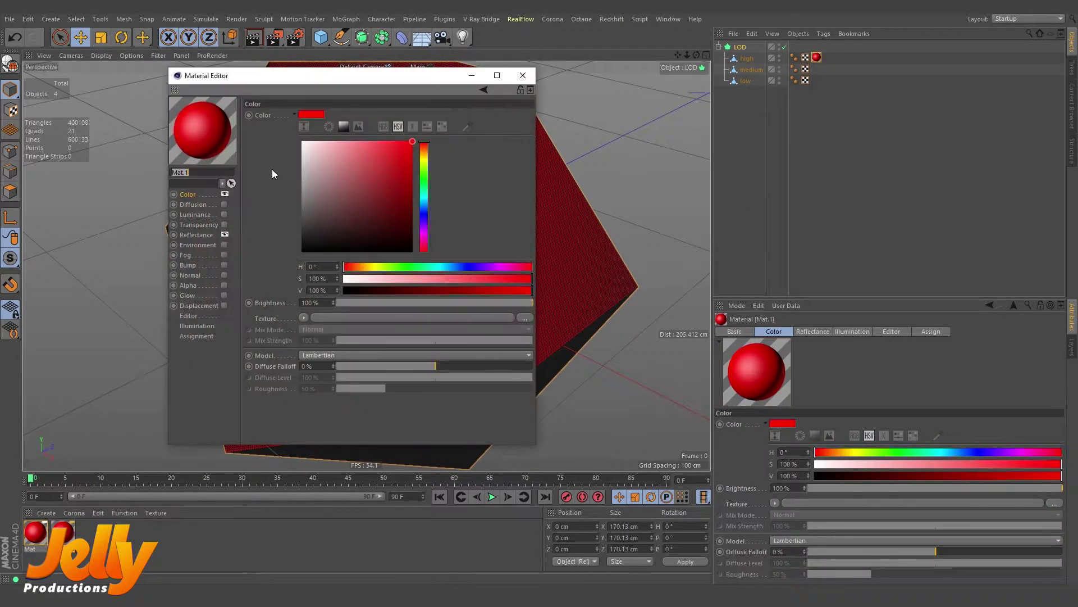
pyautogui.moveTo(424, 144)
pyautogui.mouseDown()
pyautogui.moveTo(428, 180)
pyautogui.moveTo(426, 161)
pyautogui.mouseUp()
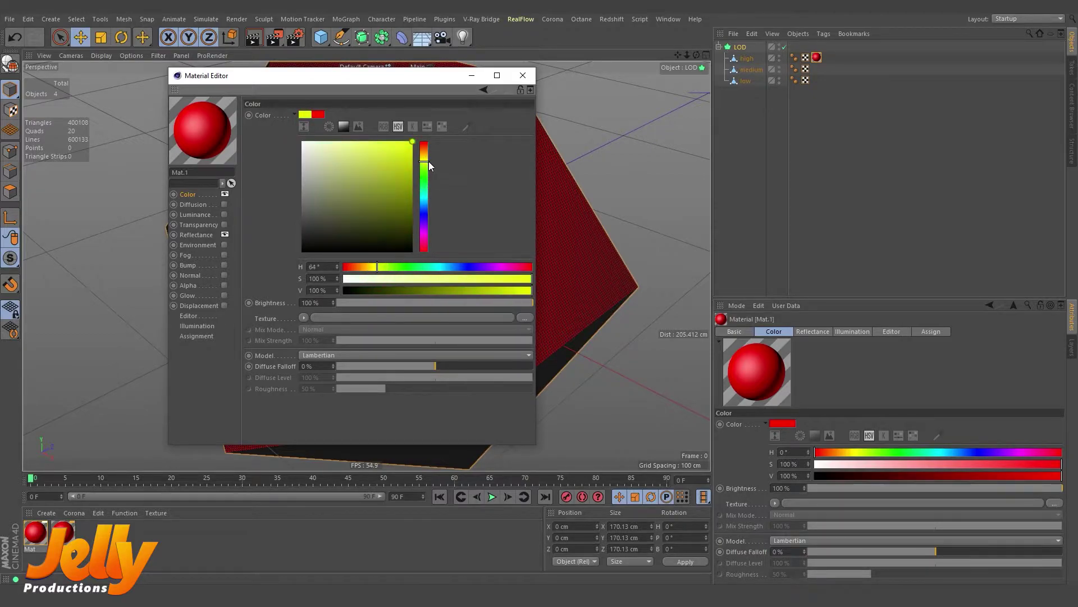
pyautogui.click(523, 75)
pyautogui.moveTo(809, 185); pyautogui.dragTo(752, 69)
# Make a blue copy Mat.2 for the low object, then zoom to test LOD switching.
pyautogui.click(746, 80)
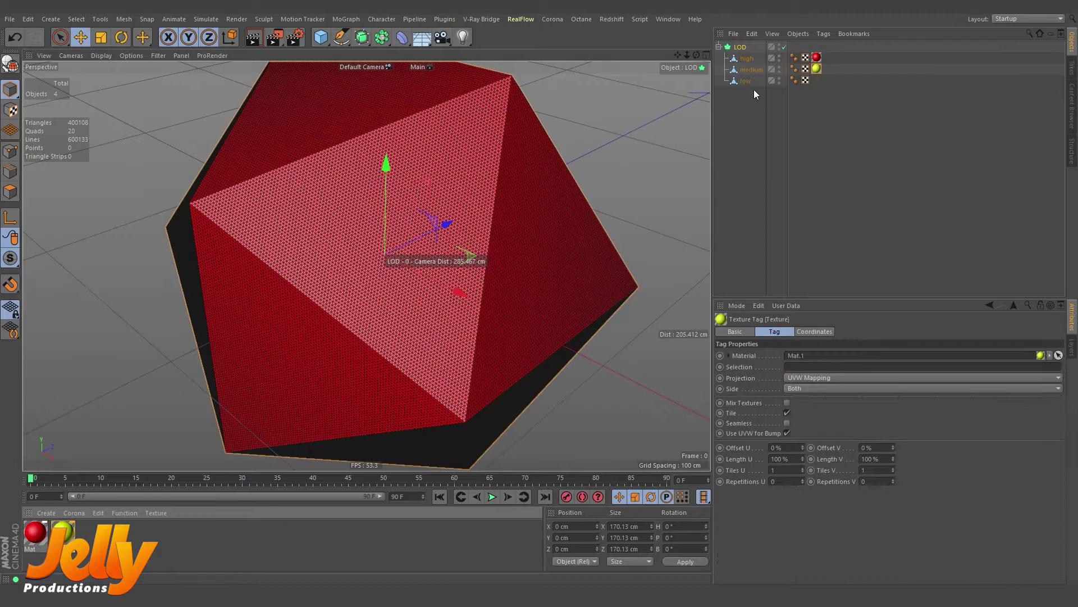
pyautogui.keyDown('ctrl'); pyautogui.moveTo(66, 530); pyautogui.dragTo(90, 531); pyautogui.keyUp('ctrl')
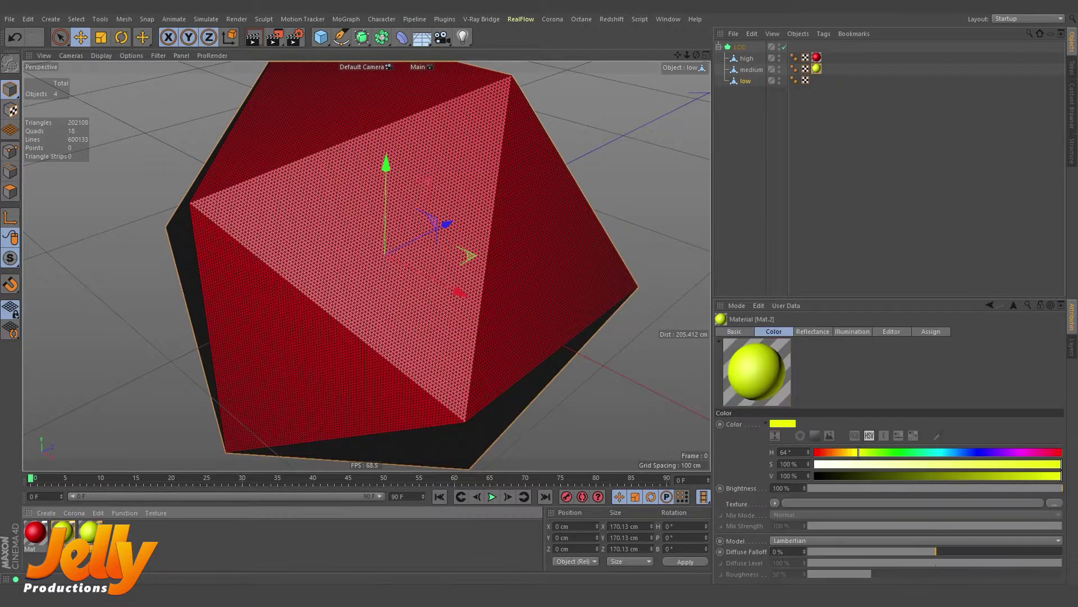
pyautogui.doubleClick(90, 531)
pyautogui.moveTo(425, 180); pyautogui.dragTo(427, 214)
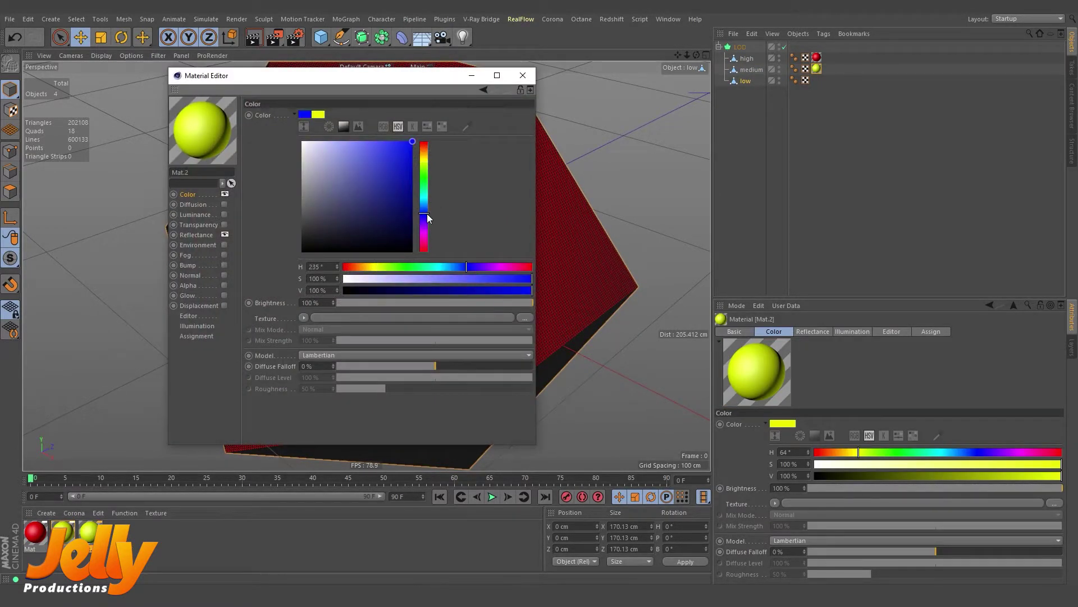
pyautogui.click(523, 75)
pyautogui.moveTo(92, 531); pyautogui.dragTo(746, 80)
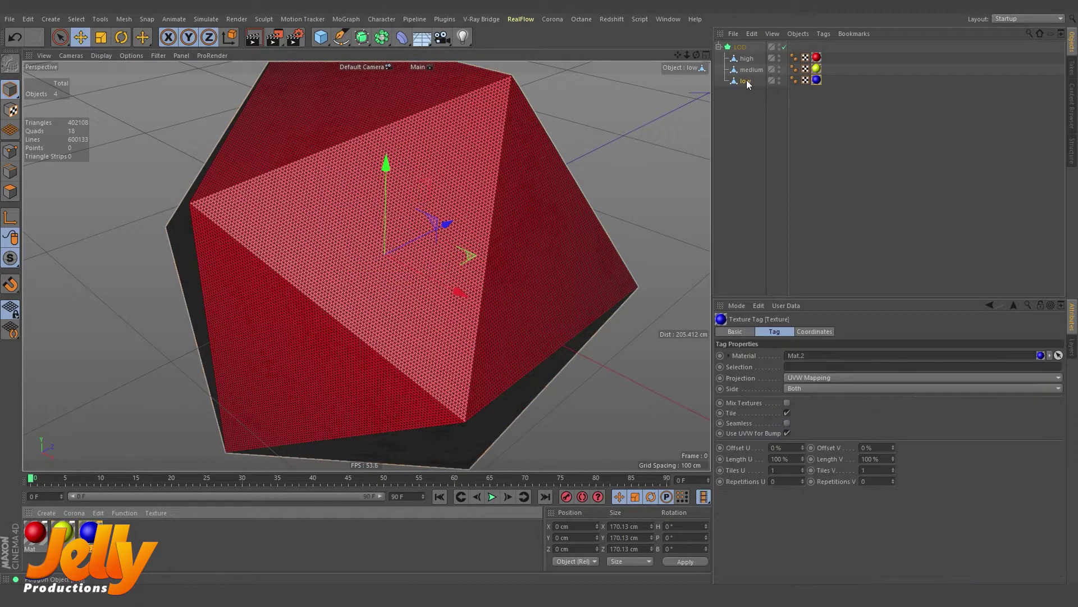
pyautogui.click(763, 155)
pyautogui.moveTo(686, 55)
pyautogui.mouseDown()
pyautogui.moveTo(640, 57)
pyautogui.moveTo(719, 55)
pyautogui.moveTo(663, 55)
pyautogui.moveTo(716, 55)
pyautogui.moveTo(668, 55)
pyautogui.moveTo(682, 55)
pyautogui.mouseUp()
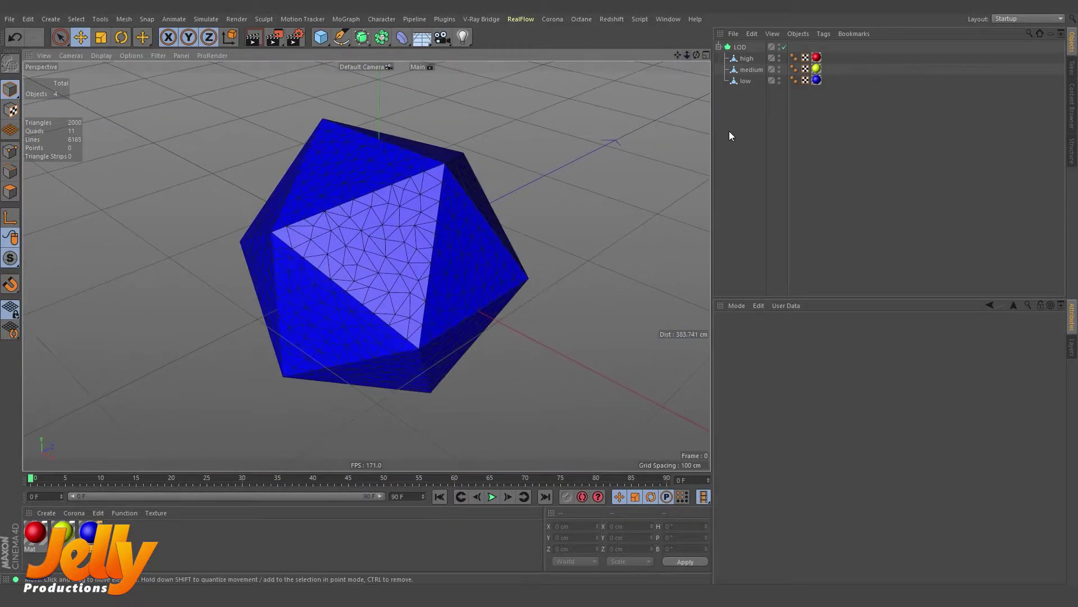
# Start an FBX export of the scene, saved as testplatonic.
pyautogui.click(719, 46)
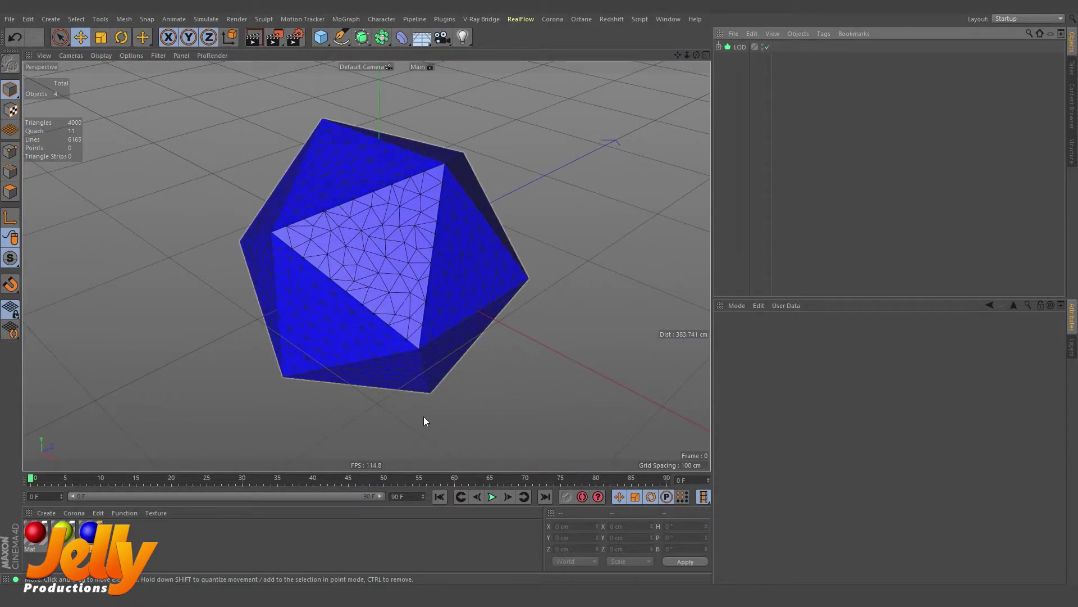
pyautogui.click(10, 19)
pyautogui.moveTo(58, 225)
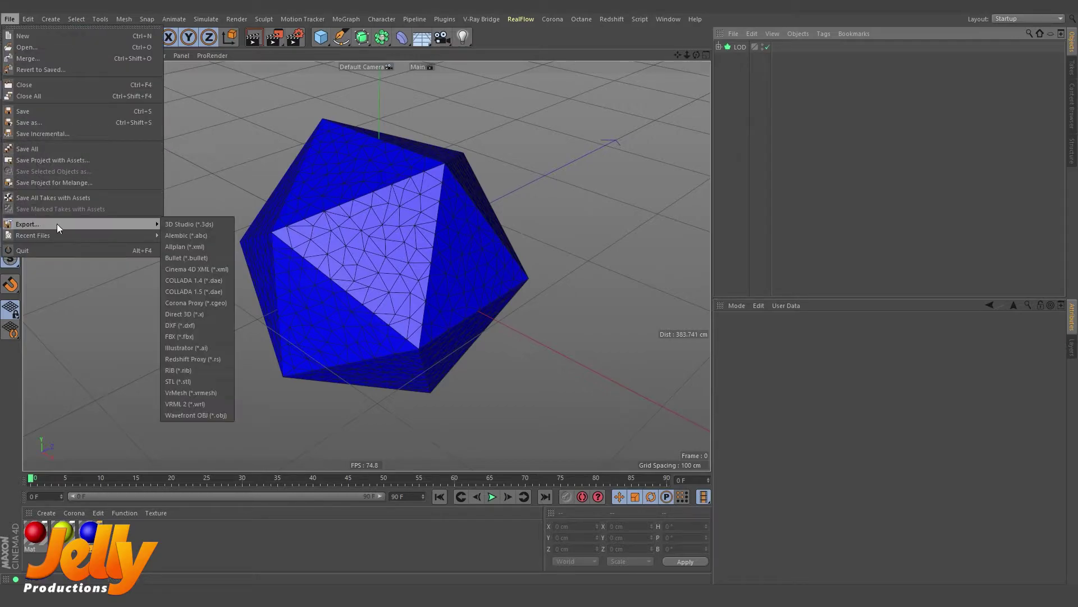
pyautogui.click(187, 336)
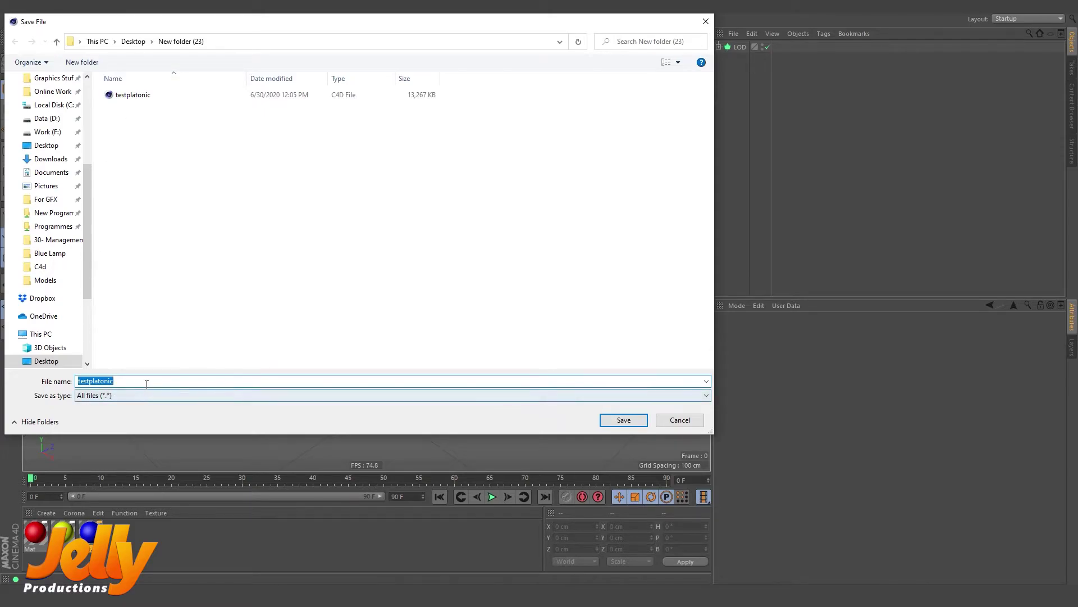
pyautogui.click(623, 422)
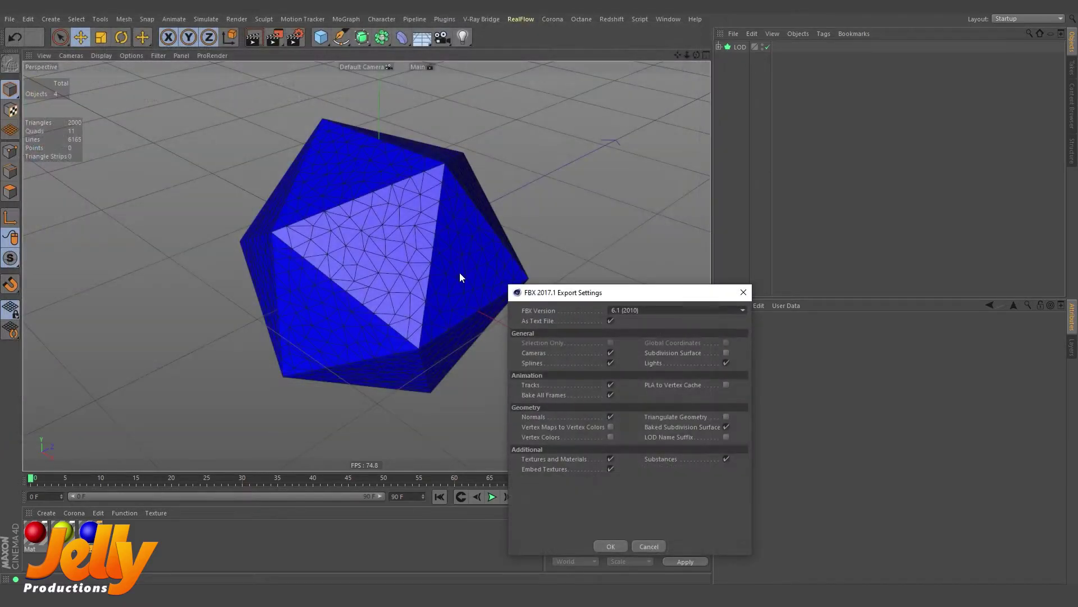
# Uncheck Cameras, Splines, Lights, Tracks, Baked Subdivision Surface, Substances and Embed Textures, then confirm.
pyautogui.moveTo(644, 298); pyautogui.dragTo(614, 126)
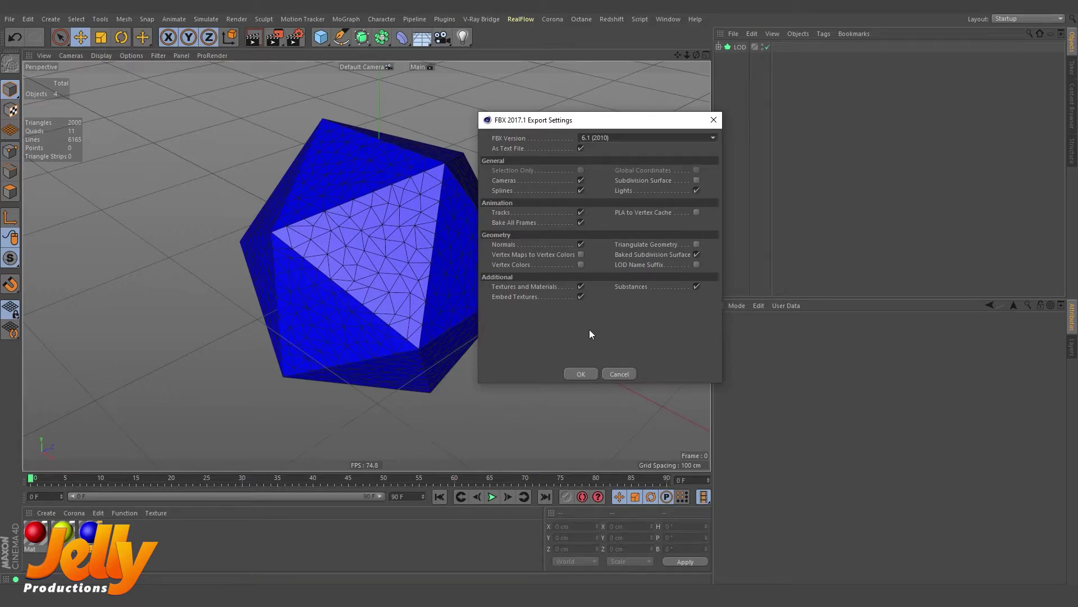
pyautogui.click(581, 180)
pyautogui.click(581, 190)
pyautogui.click(697, 191)
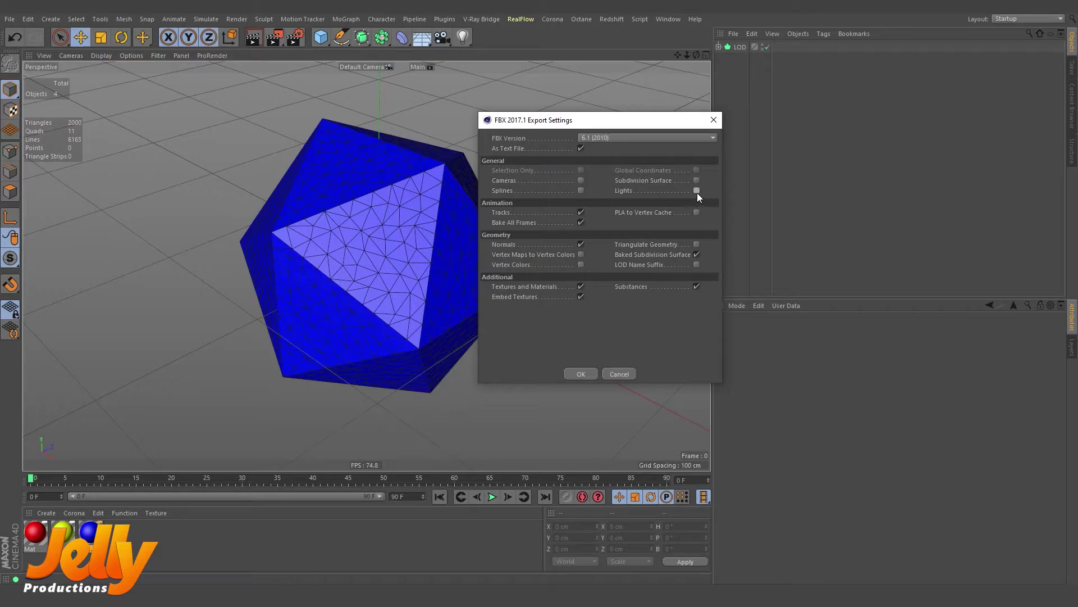
pyautogui.click(582, 212)
pyautogui.click(698, 254)
pyautogui.click(697, 287)
pyautogui.click(582, 297)
pyautogui.click(581, 373)
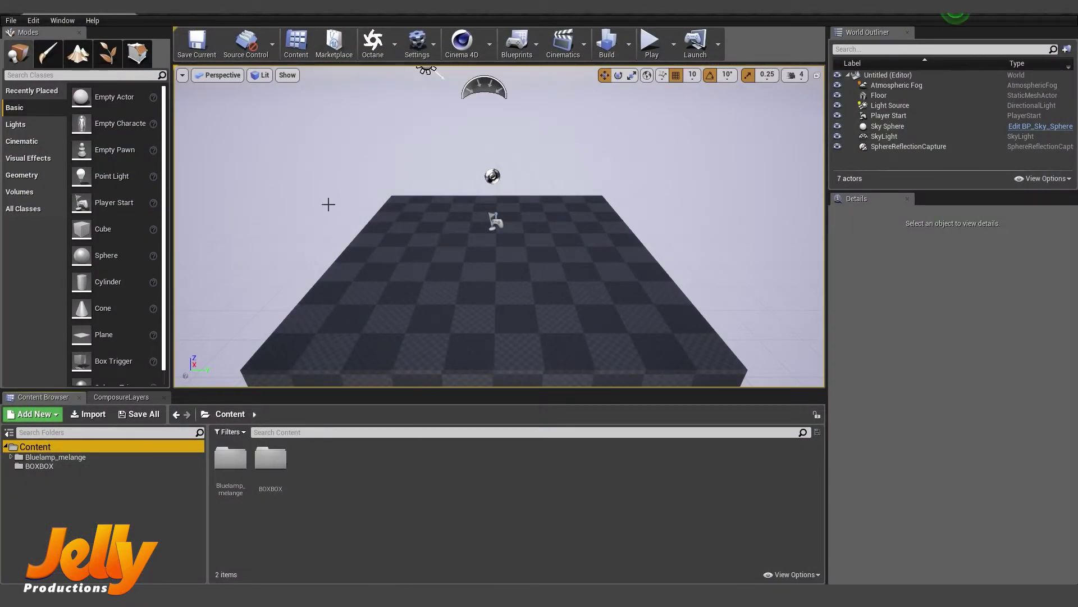
# Import testplatonic.fbx from Desktop > New folder (23) with Import Mesh LODs kept on.
pyautogui.moveTo(421, 211); pyautogui.dragTo(494, 248, button='right')
pyautogui.press('Right')
pyautogui.press('Right')
pyautogui.press('Right')
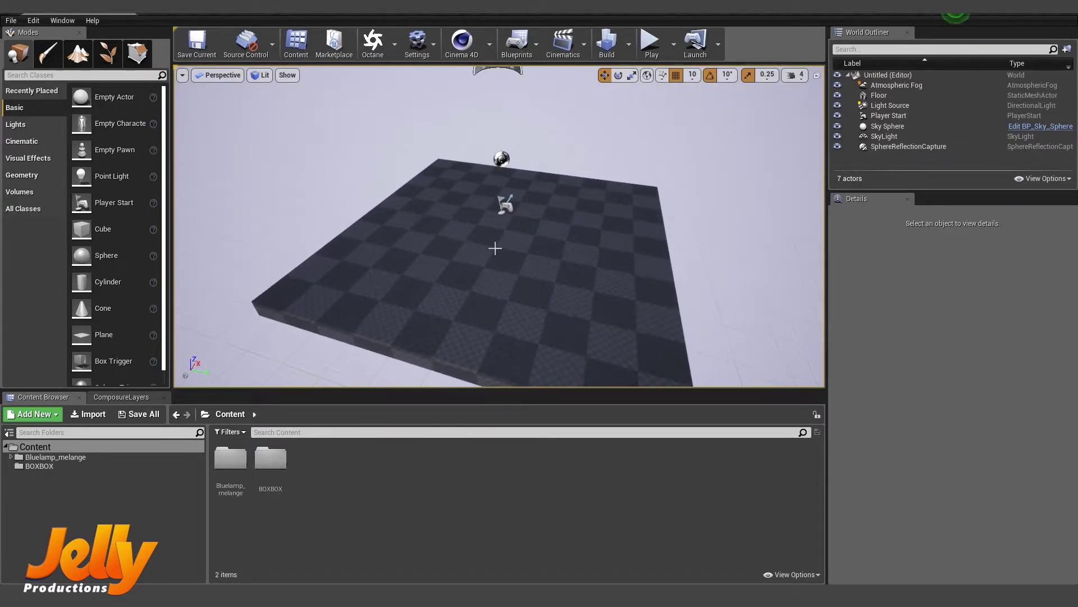
pyautogui.click(90, 413)
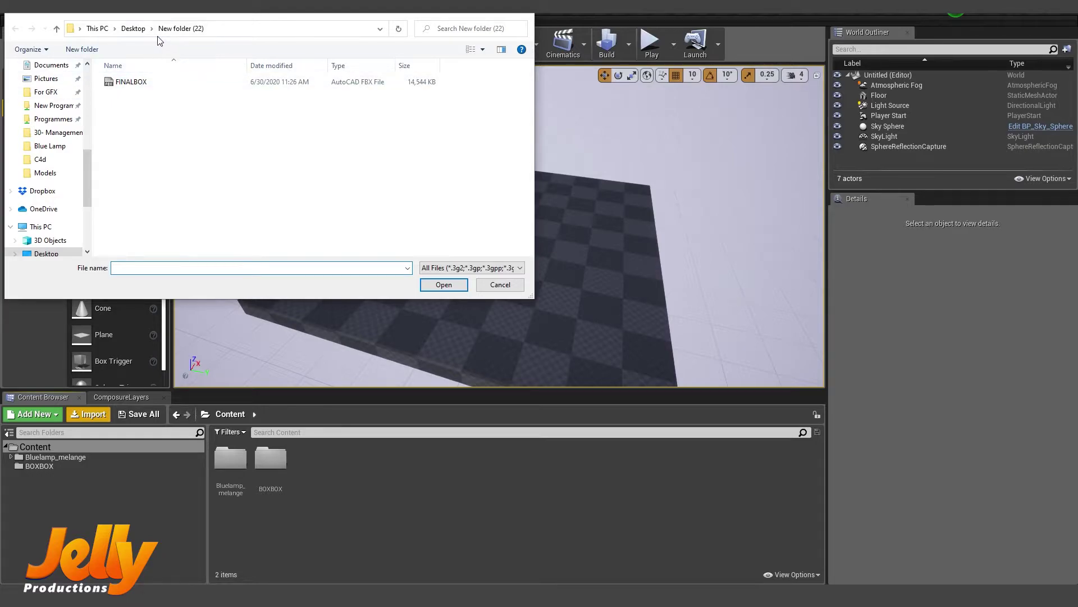
pyautogui.click(134, 29)
pyautogui.doubleClick(192, 196)
pyautogui.click(177, 94)
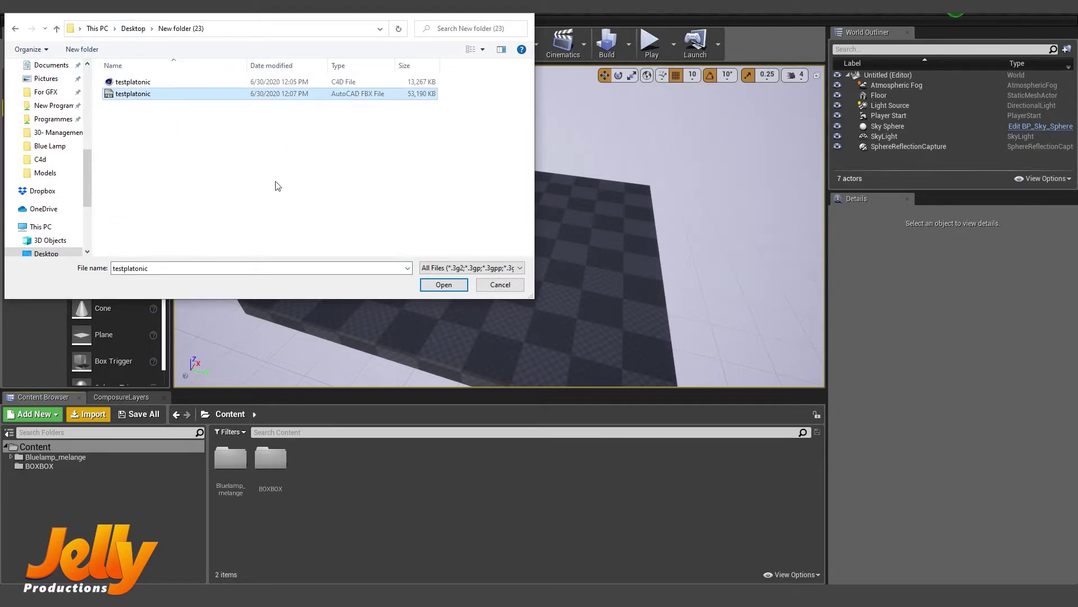
pyautogui.click(444, 285)
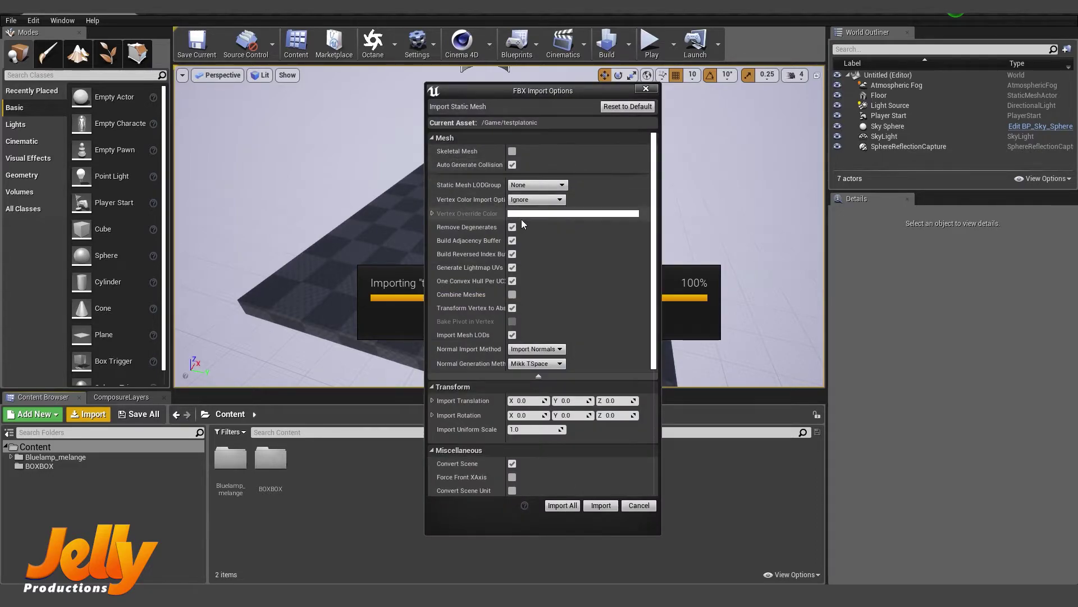
pyautogui.click(538, 375)
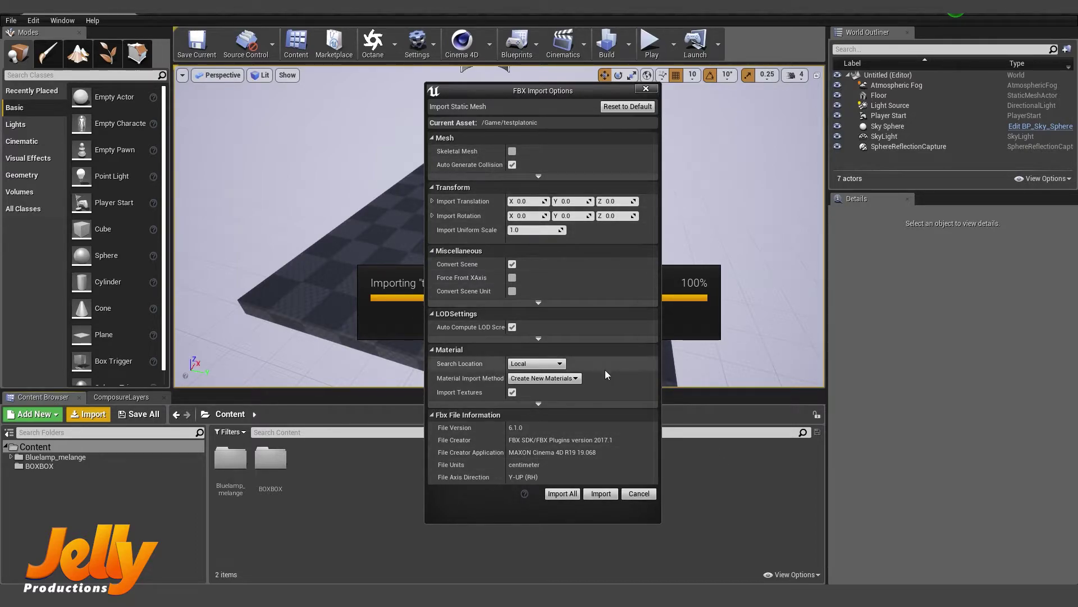
pyautogui.click(538, 177)
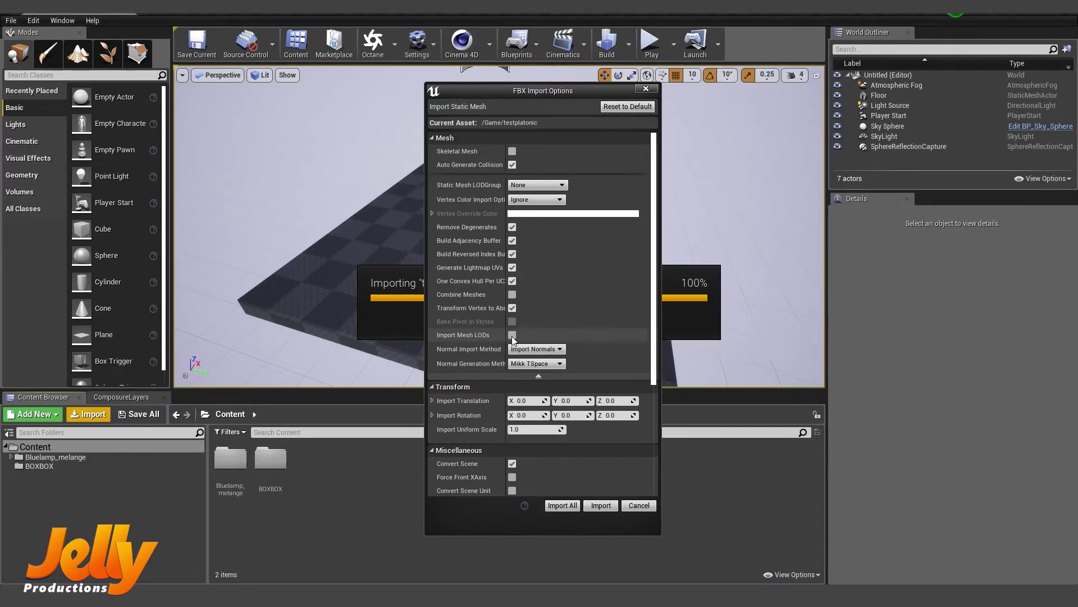
pyautogui.click(600, 505)
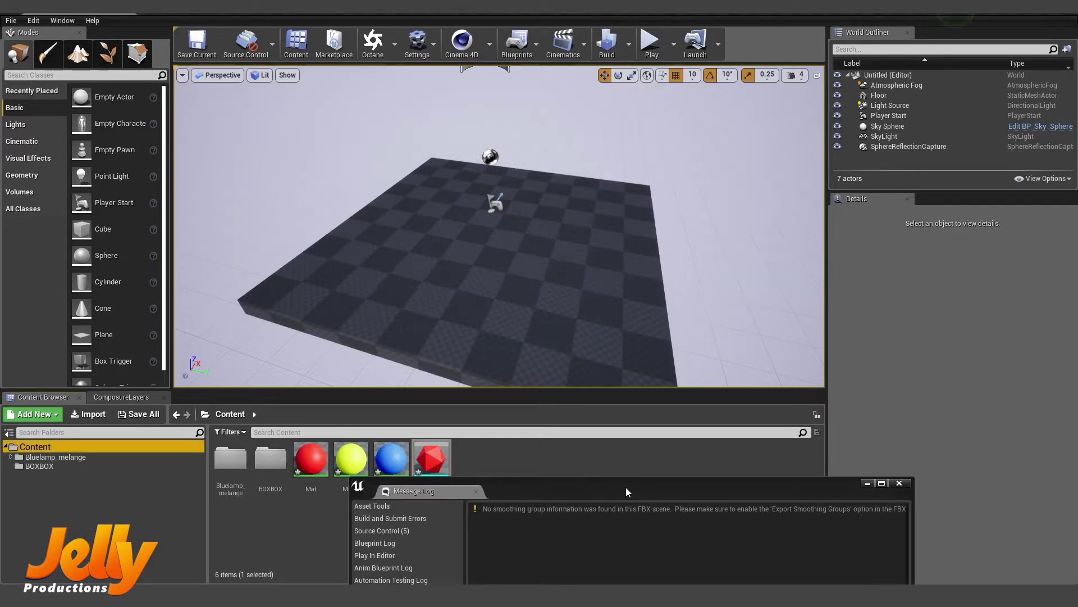
# Move the Message Log up to read the smoothing-group warning, then close it.
pyautogui.moveTo(626, 487); pyautogui.dragTo(517, 103)
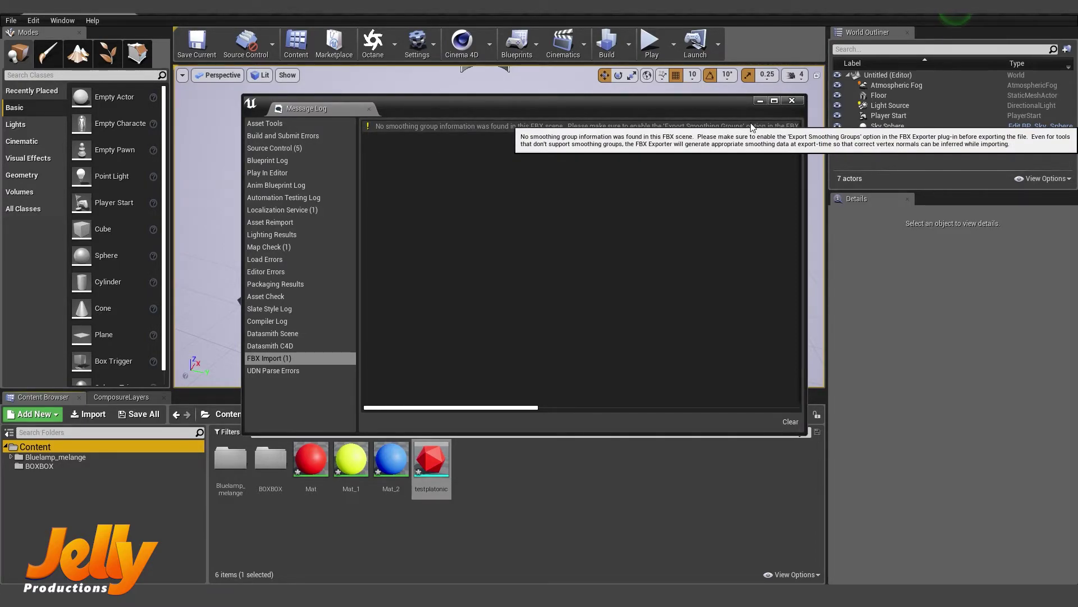
pyautogui.click(794, 103)
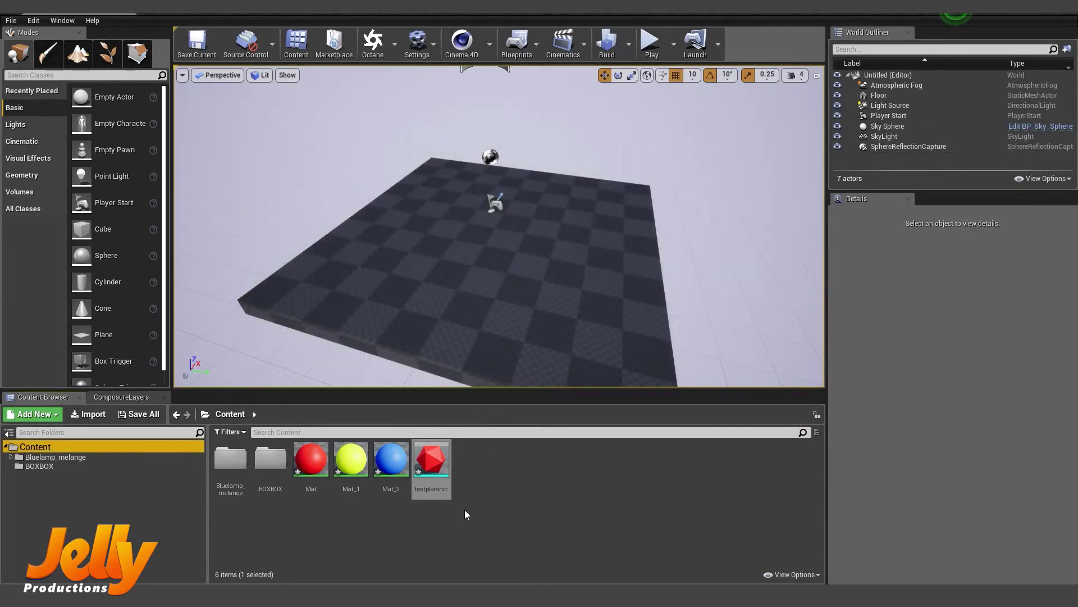
# Place testplatonic on the floor and zoom and orbit in until the red LOD 0 appears.
pyautogui.moveTo(430, 463); pyautogui.dragTo(482, 165)
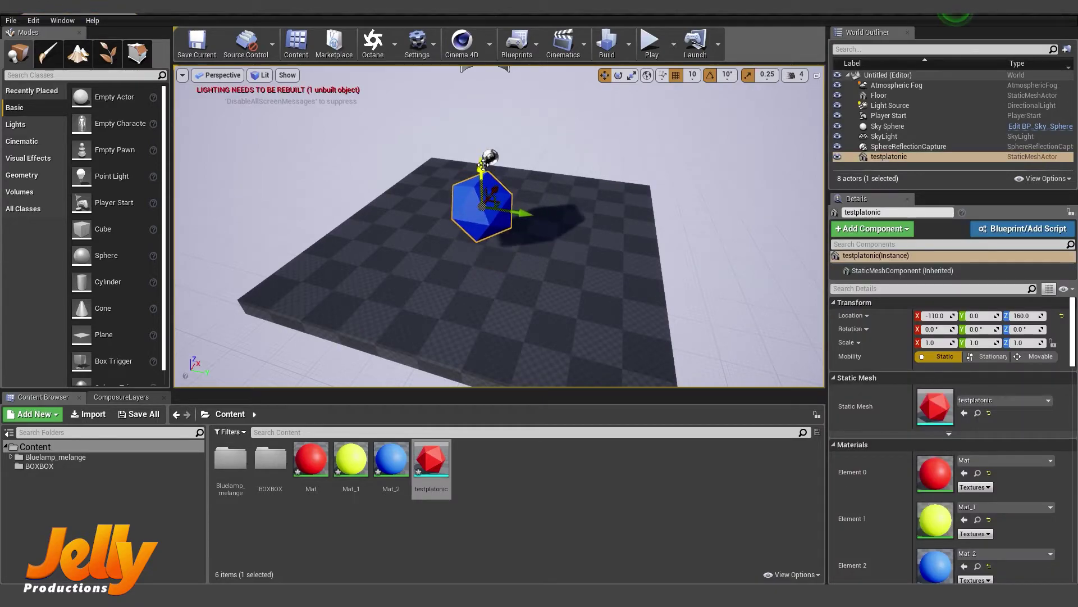
pyautogui.scroll(3, 647, 150)
pyautogui.scroll(3, 623, 219)
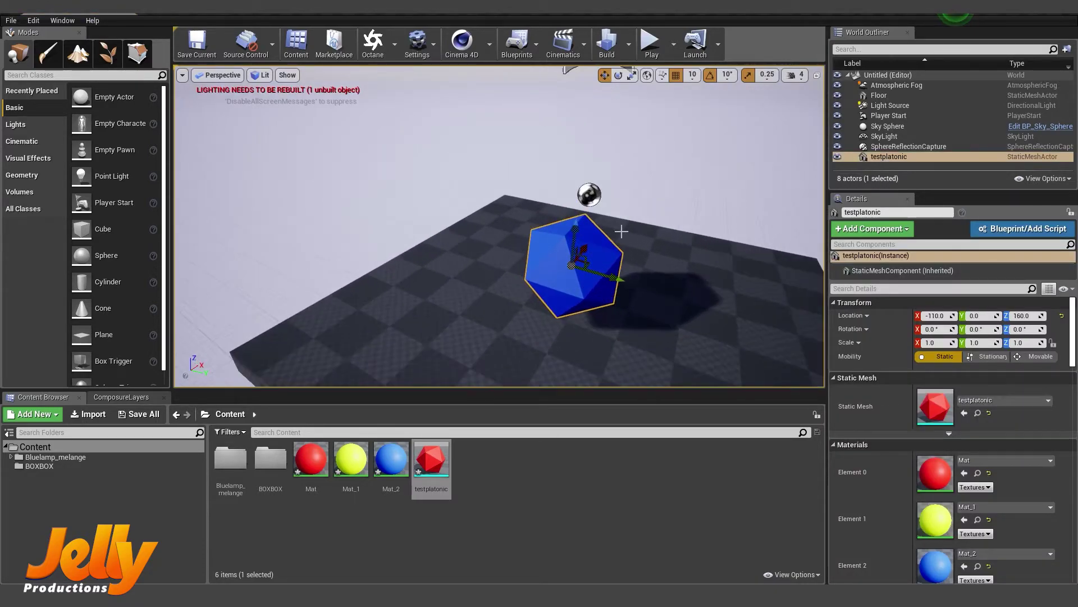
pyautogui.scroll(10, 621, 231)
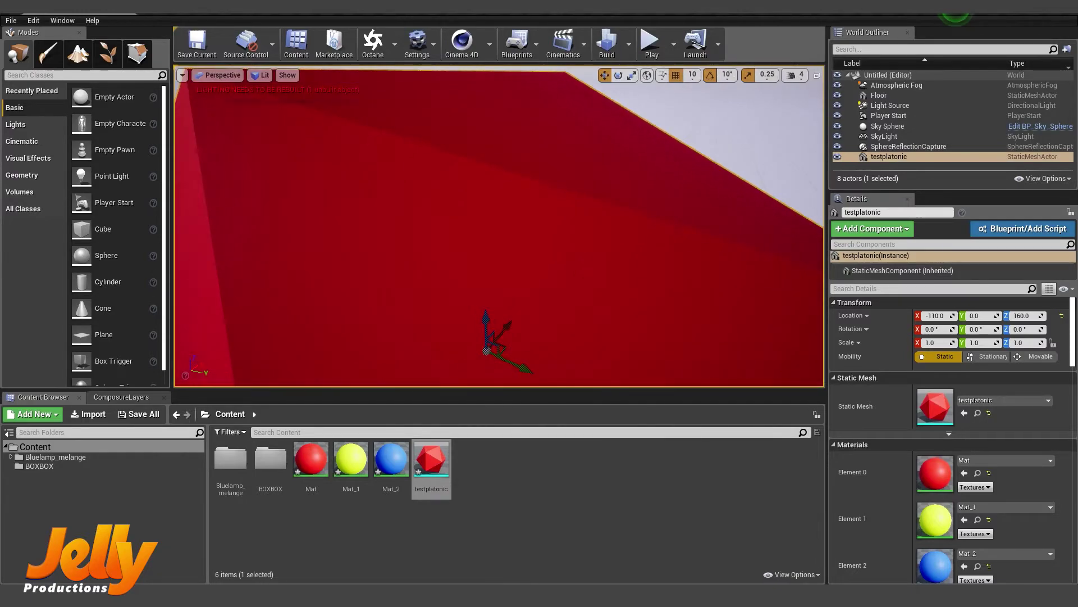
pyautogui.press('f')
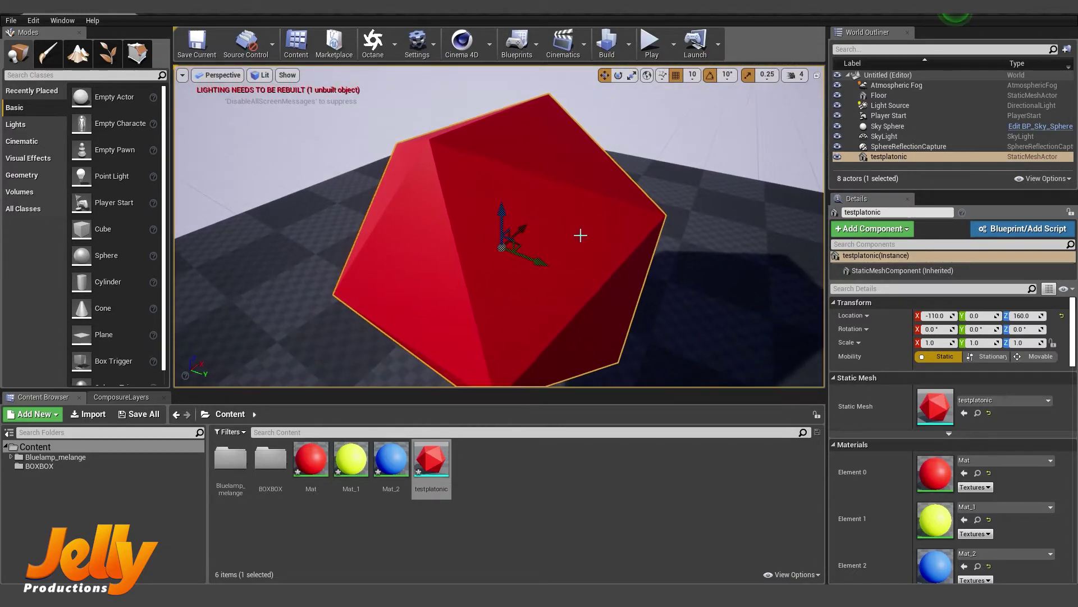
pyautogui.scroll(-3, 580, 235)
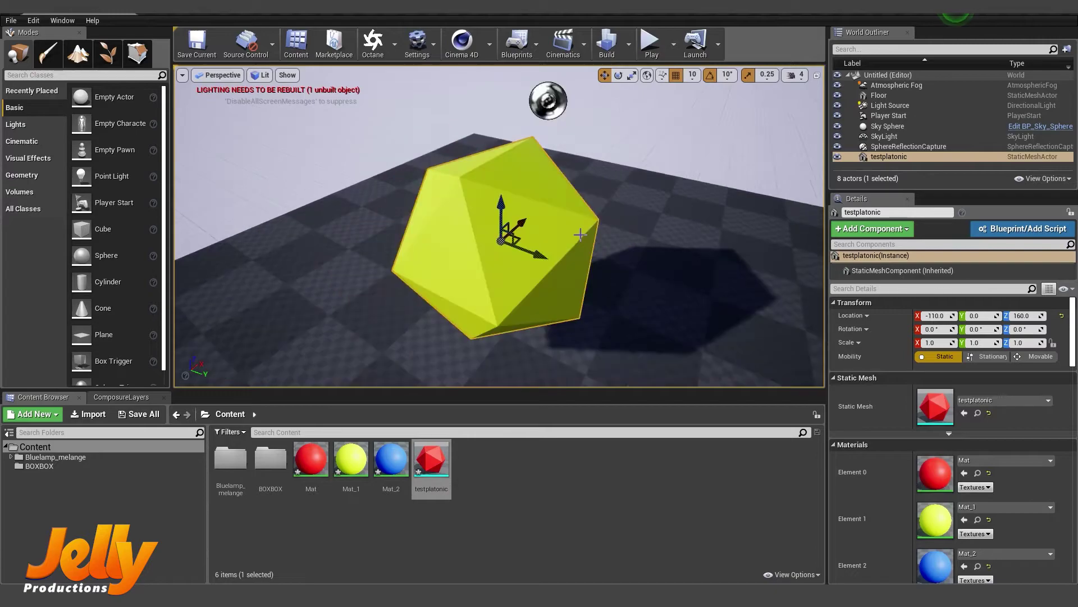
pyautogui.keyDown('alt'); pyautogui.moveTo(578, 230); pyautogui.dragTo(566, 229); pyautogui.keyUp('alt')
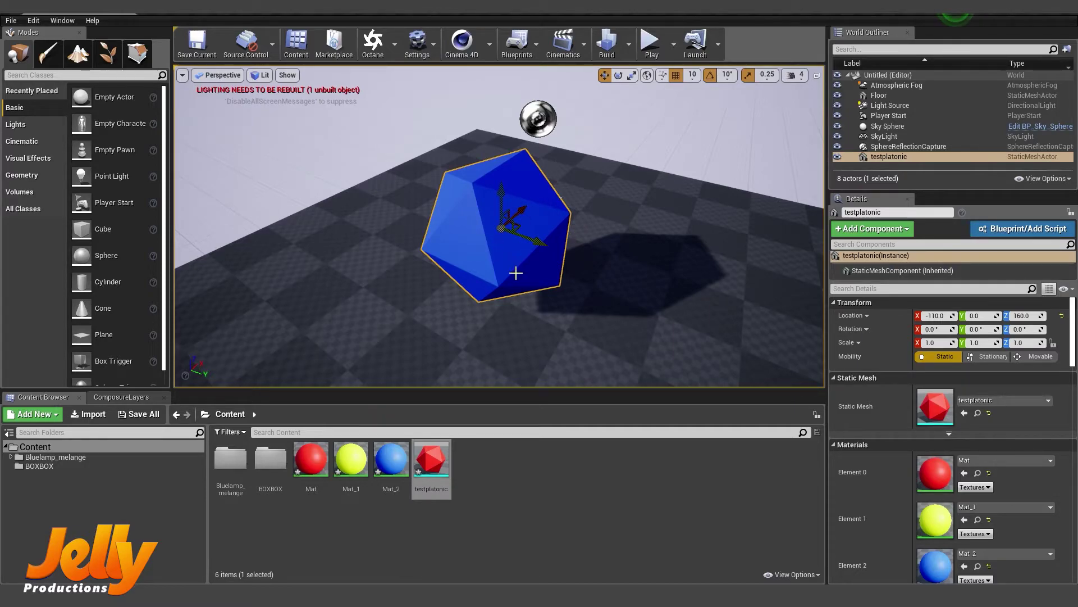
pyautogui.keyDown('alt'); pyautogui.moveTo(573, 248); pyautogui.dragTo(573, 248); pyautogui.keyUp('alt')
pyautogui.keyDown('alt'); pyautogui.moveTo(645, 257); pyautogui.dragTo(650, 259); pyautogui.keyUp('alt')
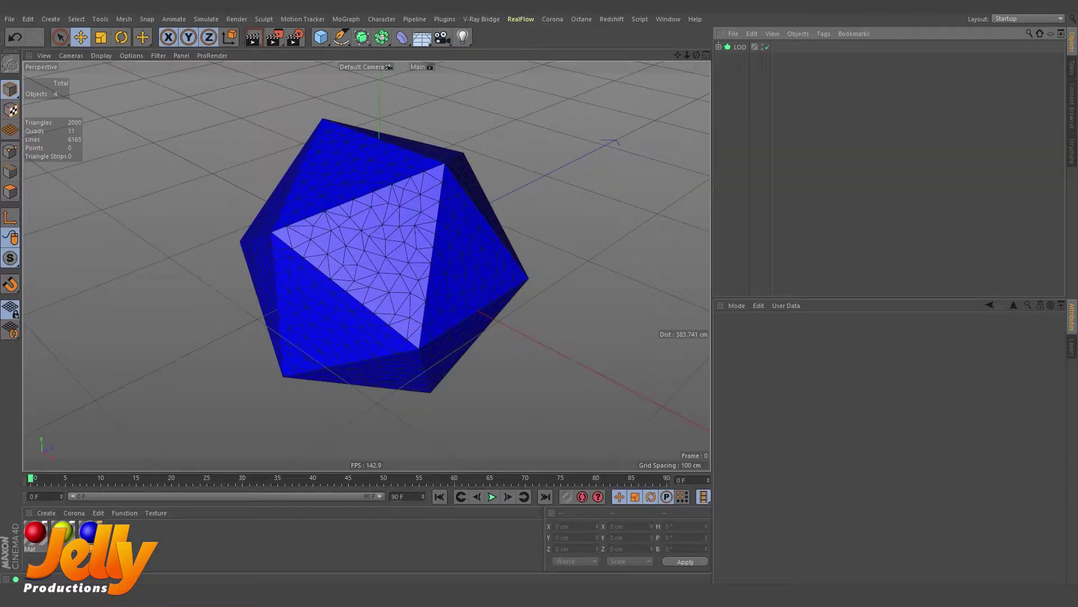
# Drag the LOD Bar's 0/1 and 1/2 dividers right on the selected LOD object.
pyautogui.click(474, 229)
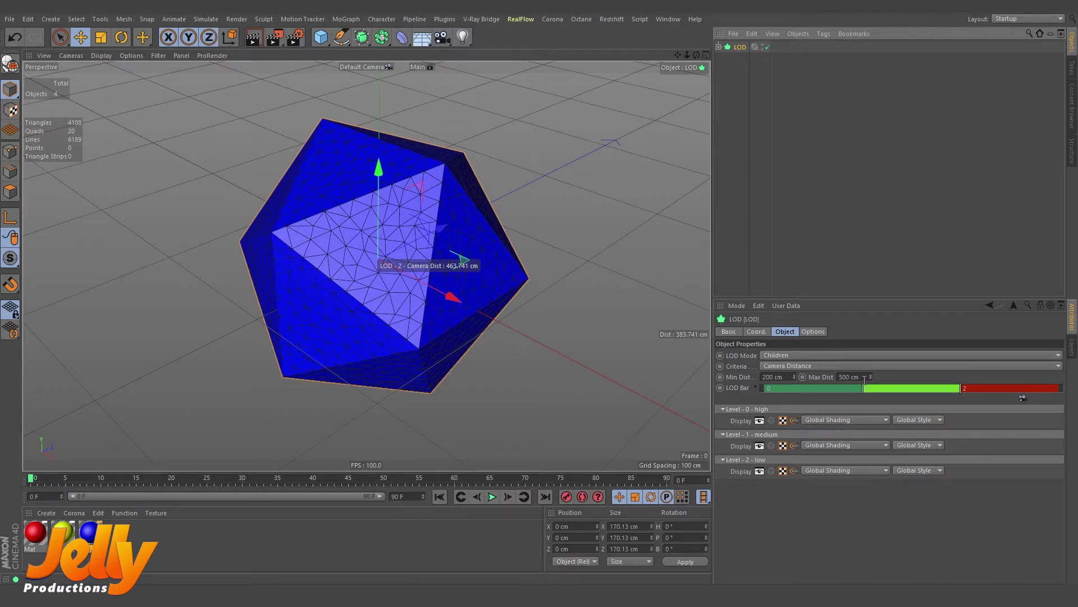
pyautogui.moveTo(863, 390); pyautogui.dragTo(914, 391)
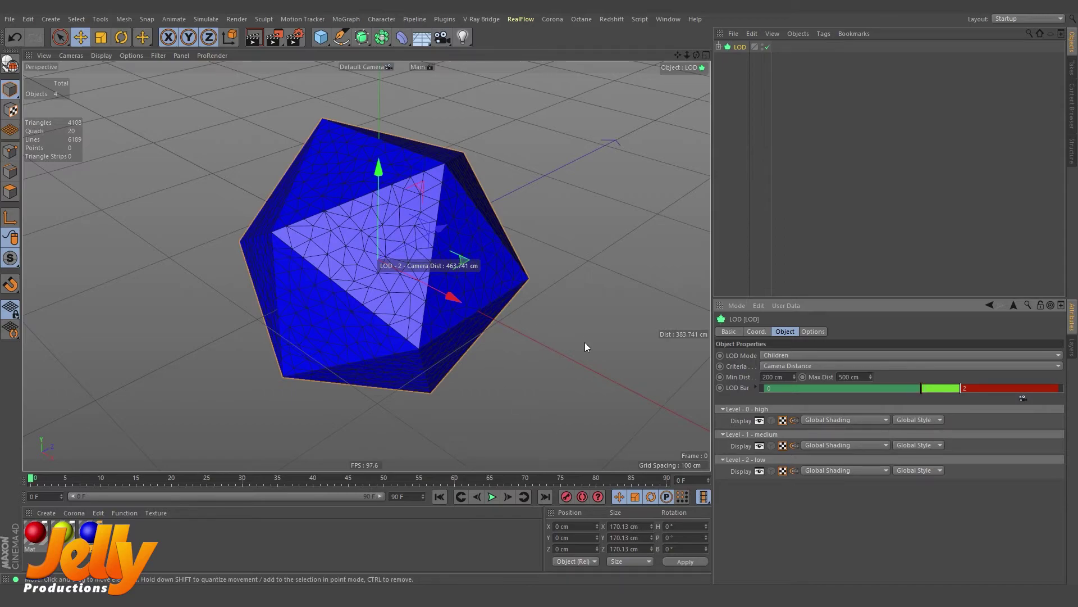
pyautogui.scroll(5, 368, 236)
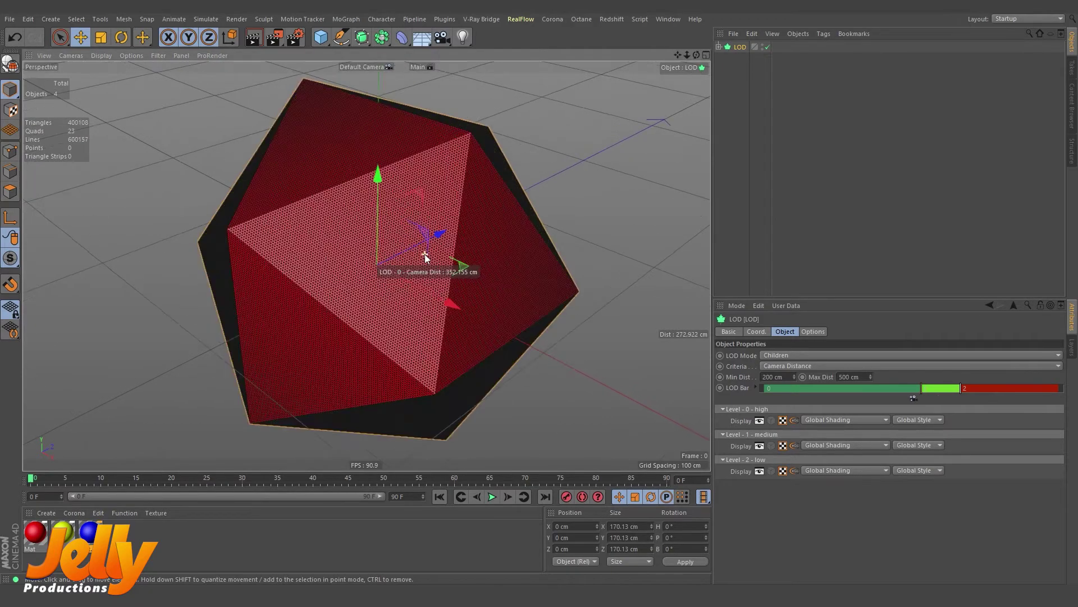
pyautogui.scroll(-1, 426, 255)
pyautogui.scroll(1, 426, 256)
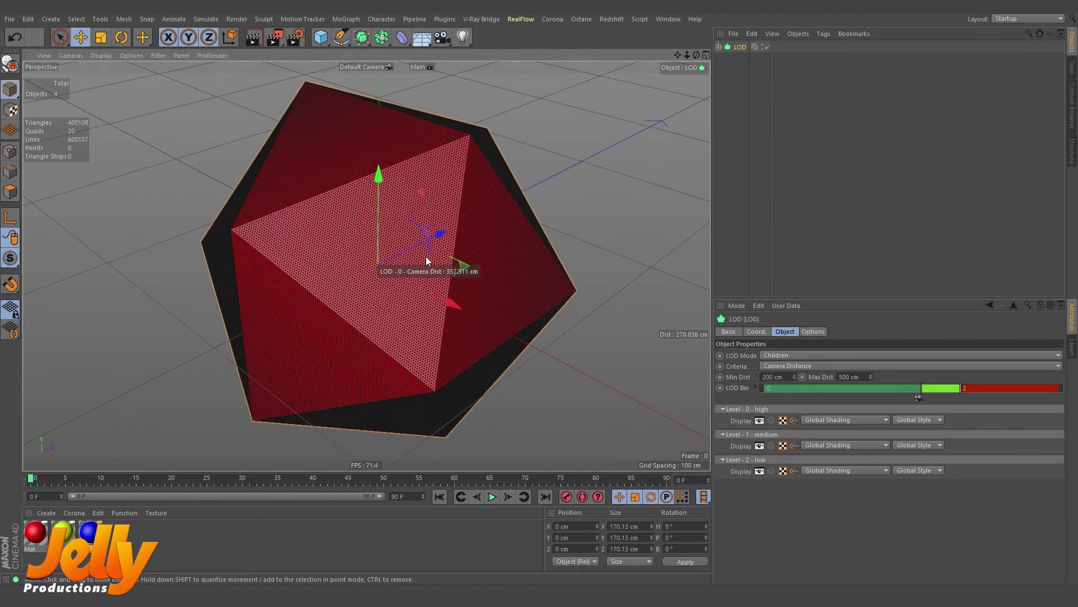
pyautogui.scroll(-1, 425, 256)
pyautogui.scroll(-2, 425, 256)
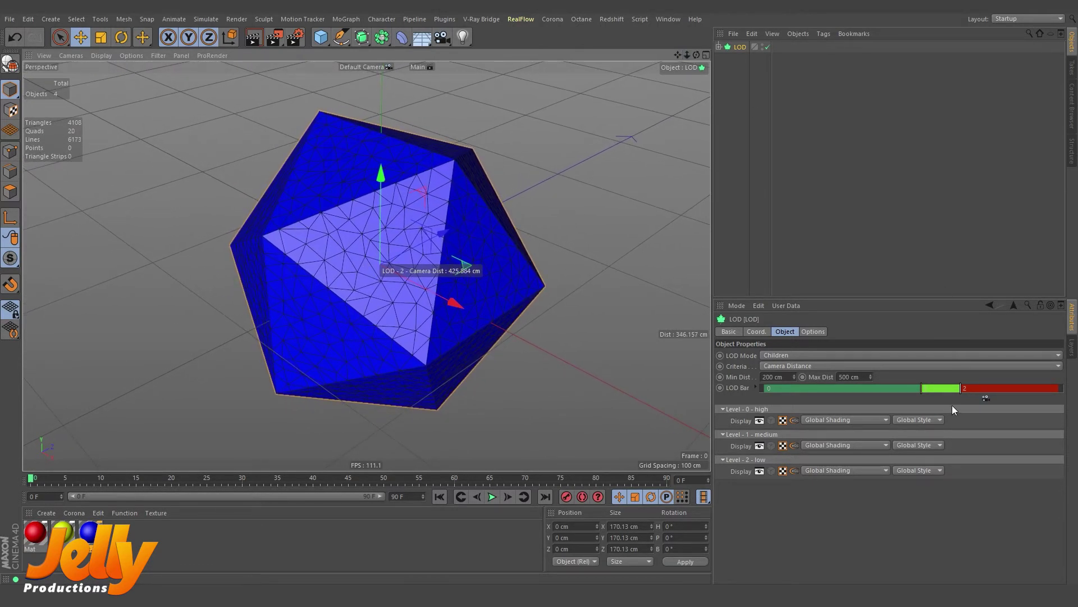
pyautogui.moveTo(960, 388); pyautogui.dragTo(987, 387)
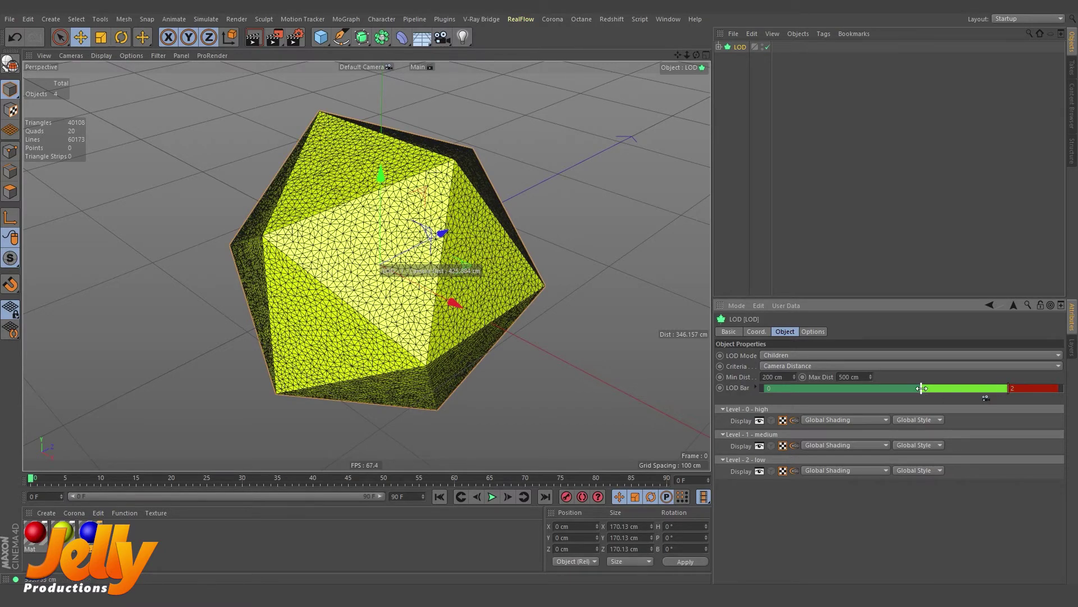
pyautogui.moveTo(922, 388); pyautogui.dragTo(967, 388)
# Export the scene as FBX over testplatonic.fbx, accepting the overwrite and export settings.
pyautogui.click(9, 19)
pyautogui.moveTo(27, 20)
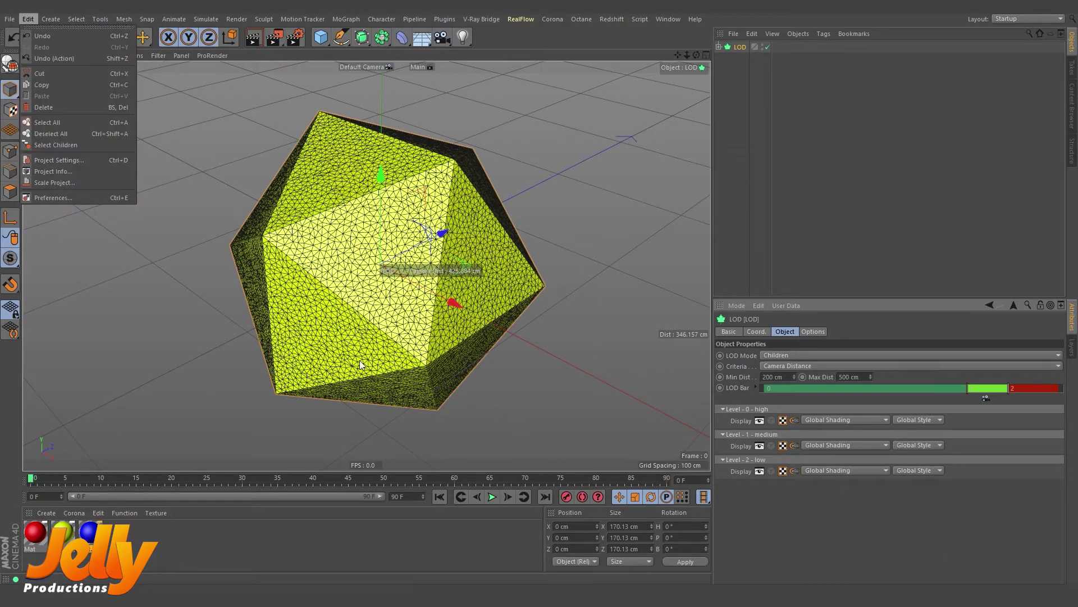
pyautogui.moveTo(40, 222)
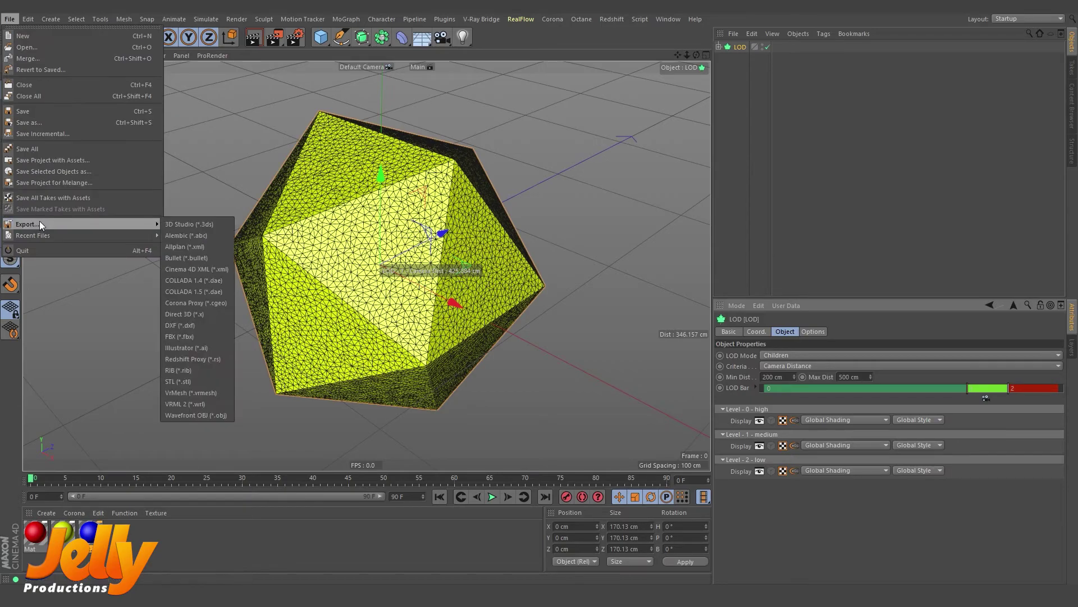
pyautogui.click(187, 336)
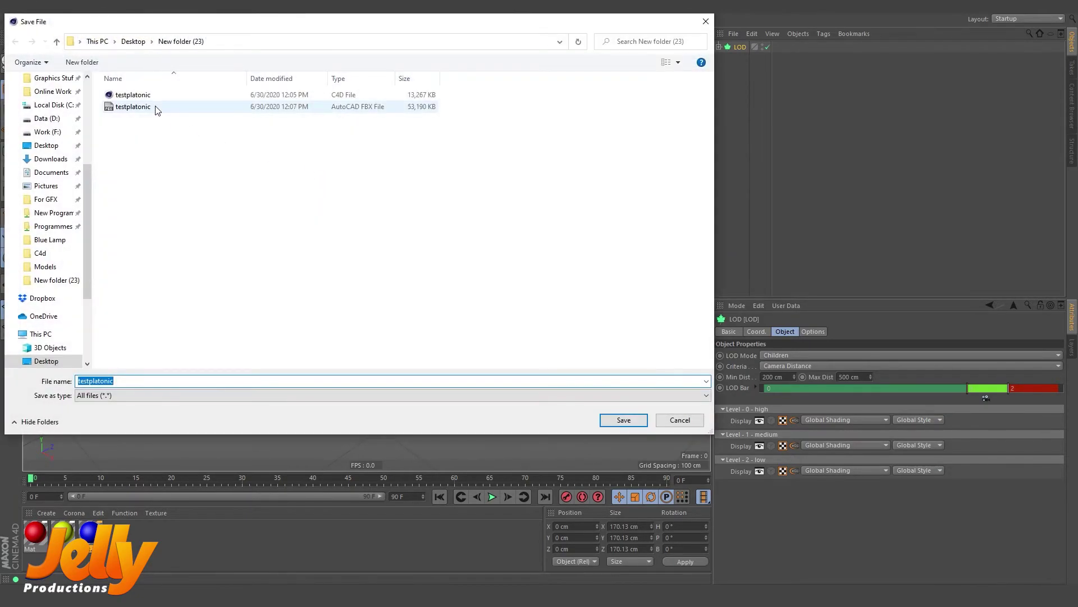
pyautogui.click(145, 108)
pyautogui.click(623, 420)
pyautogui.click(562, 296)
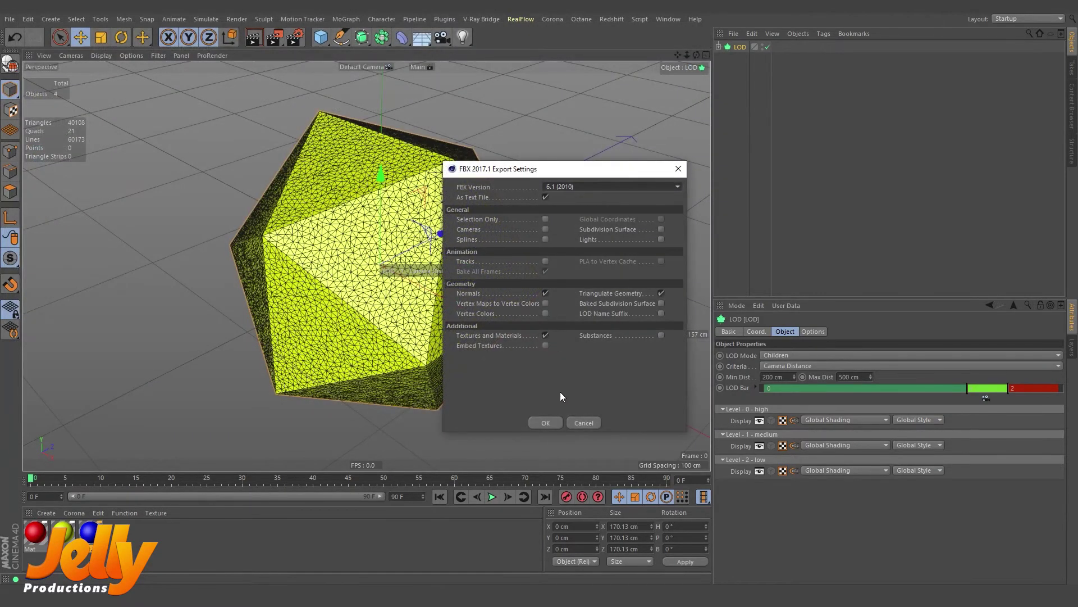
pyautogui.click(545, 423)
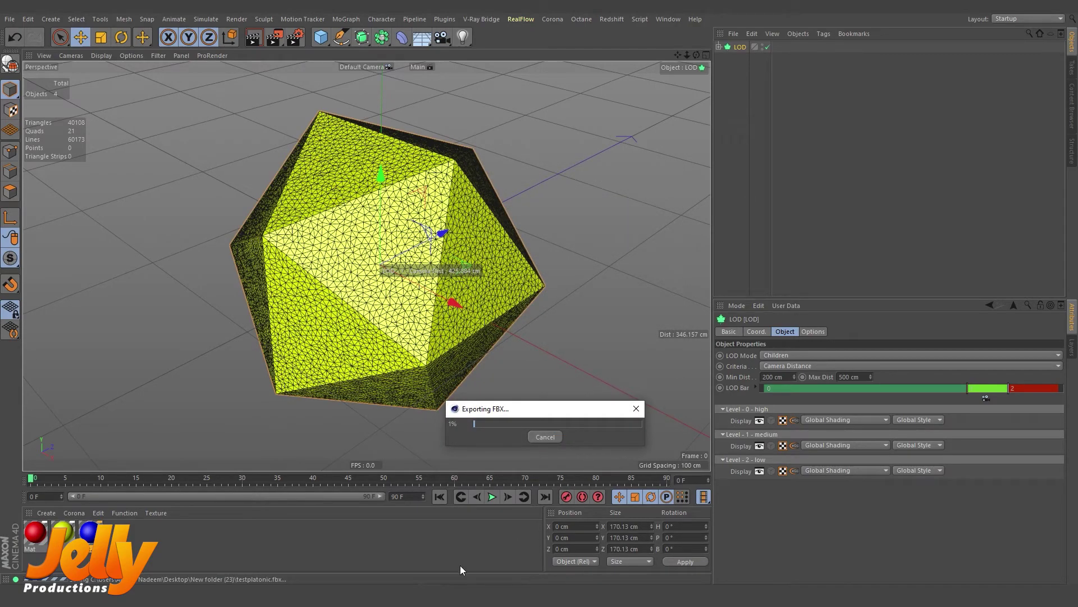
pyautogui.moveTo(381, 601)
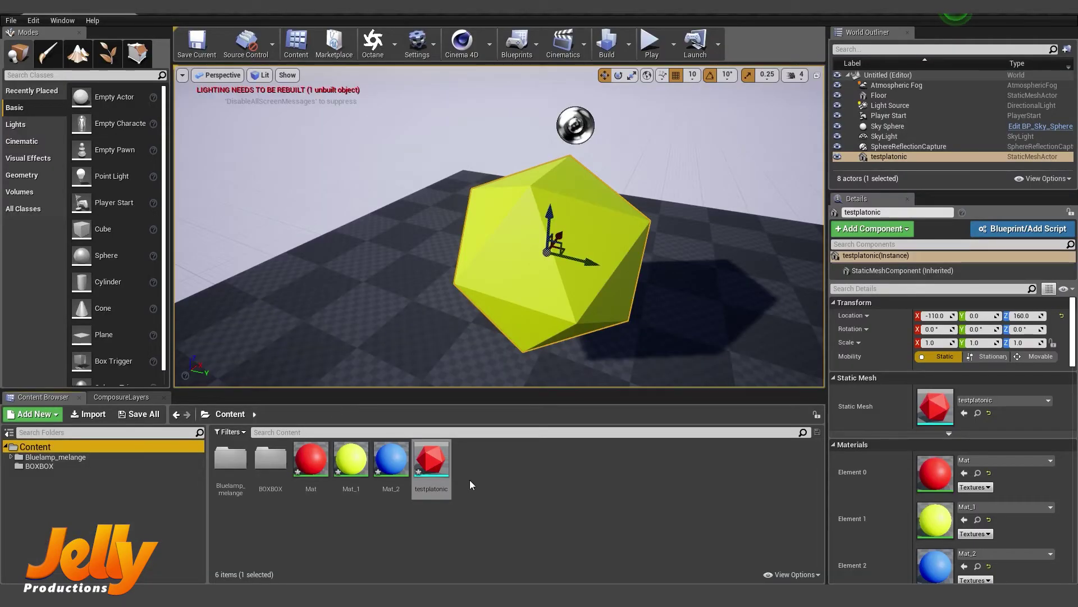
# Reimport the testplatonic asset, then frame it and zoom to check the new LOD distances.
pyautogui.rightClick(431, 460)
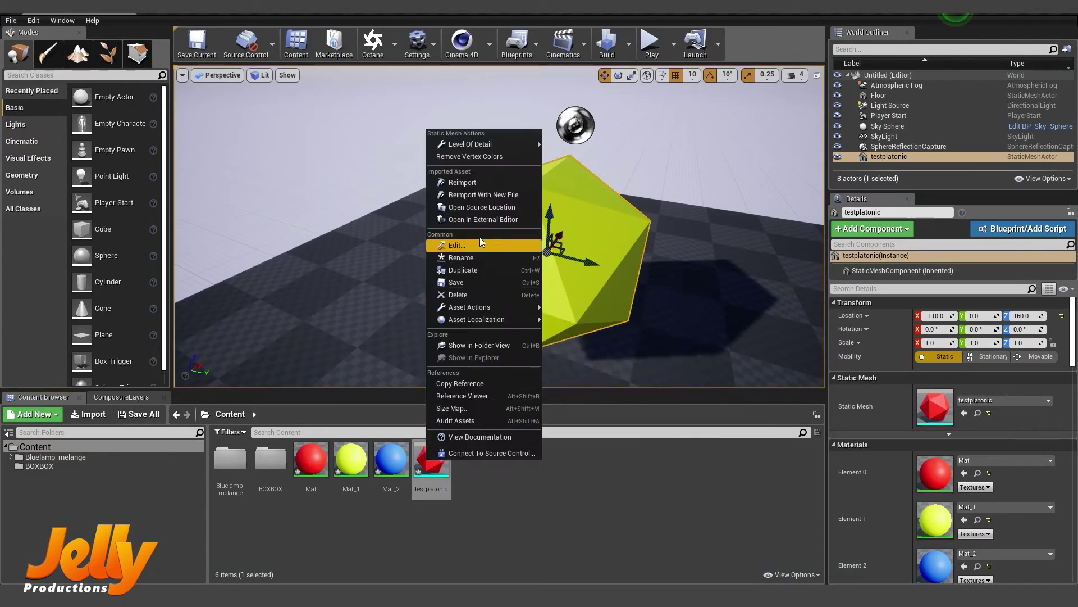
pyautogui.click(483, 181)
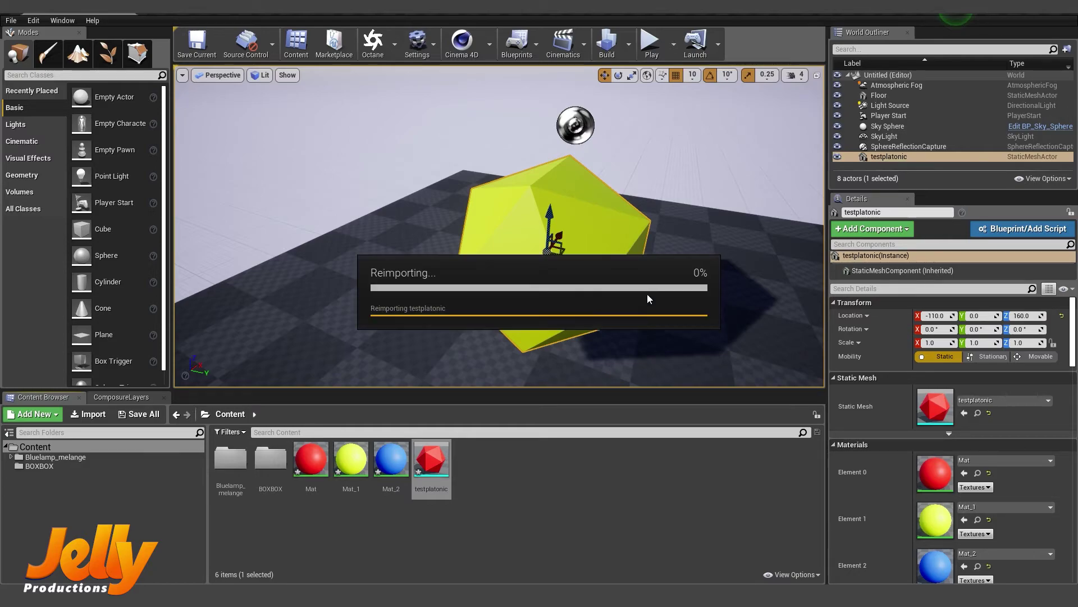
pyautogui.scroll(5, 652, 298)
pyautogui.press('f')
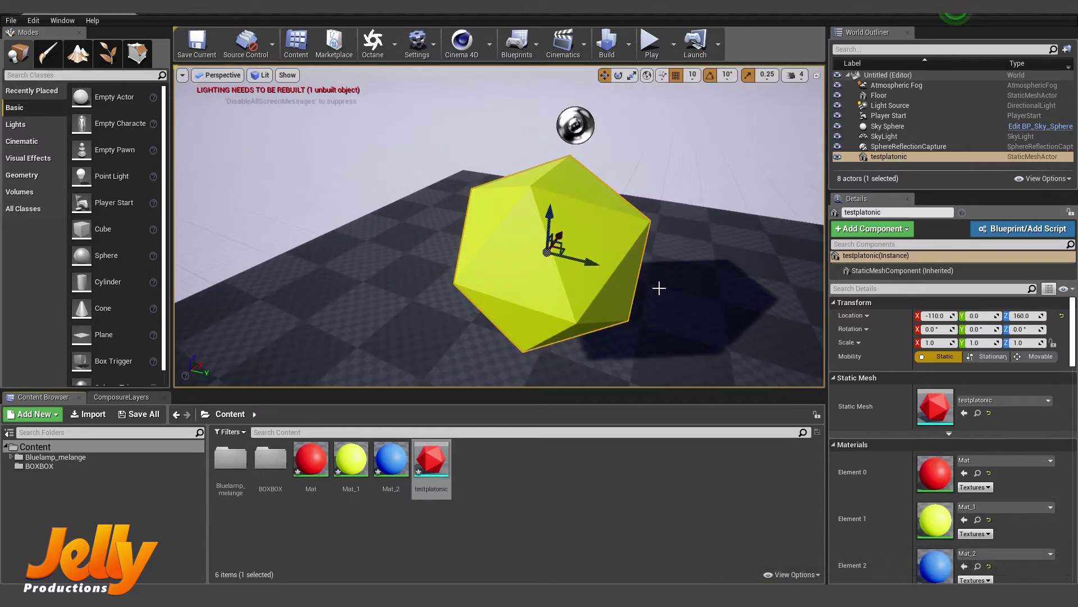
pyautogui.moveTo(499, 224); pyautogui.dragTo(488, 189)
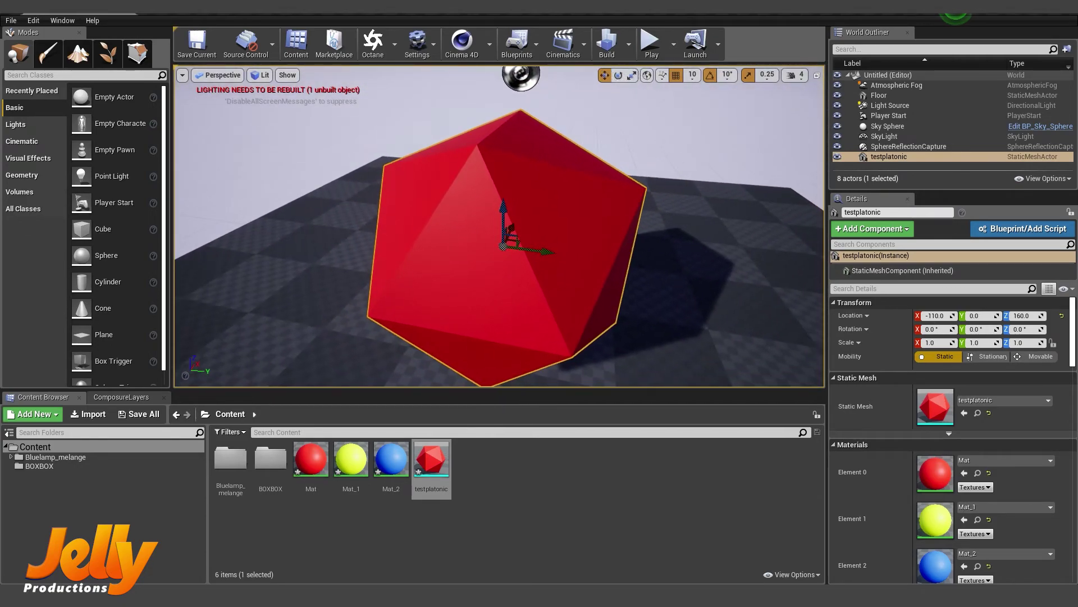
pyautogui.scroll(-3, 646, 273)
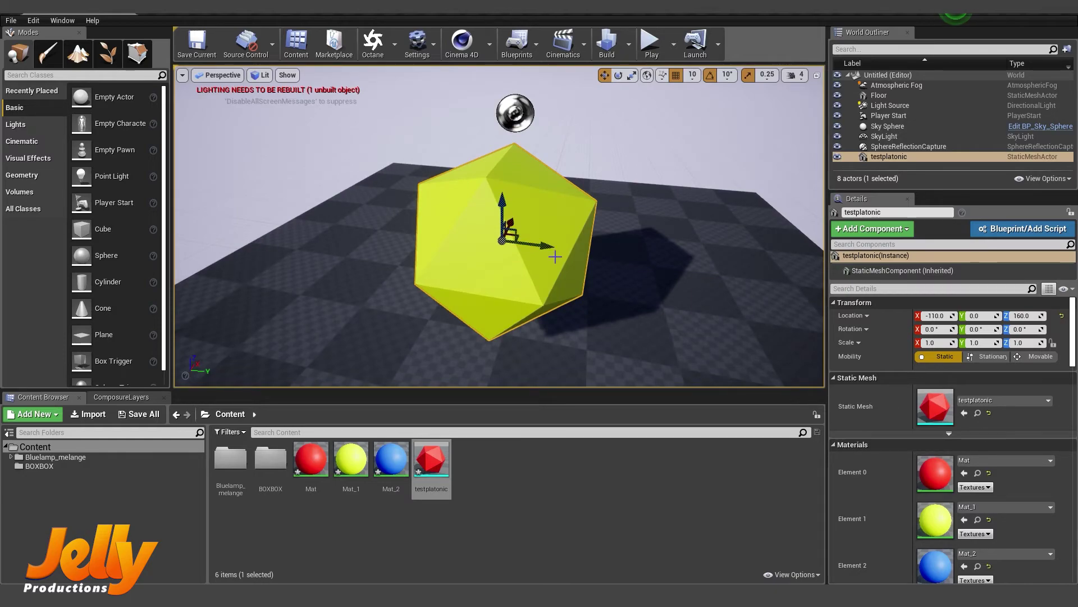
pyautogui.scroll(-3, 557, 259)
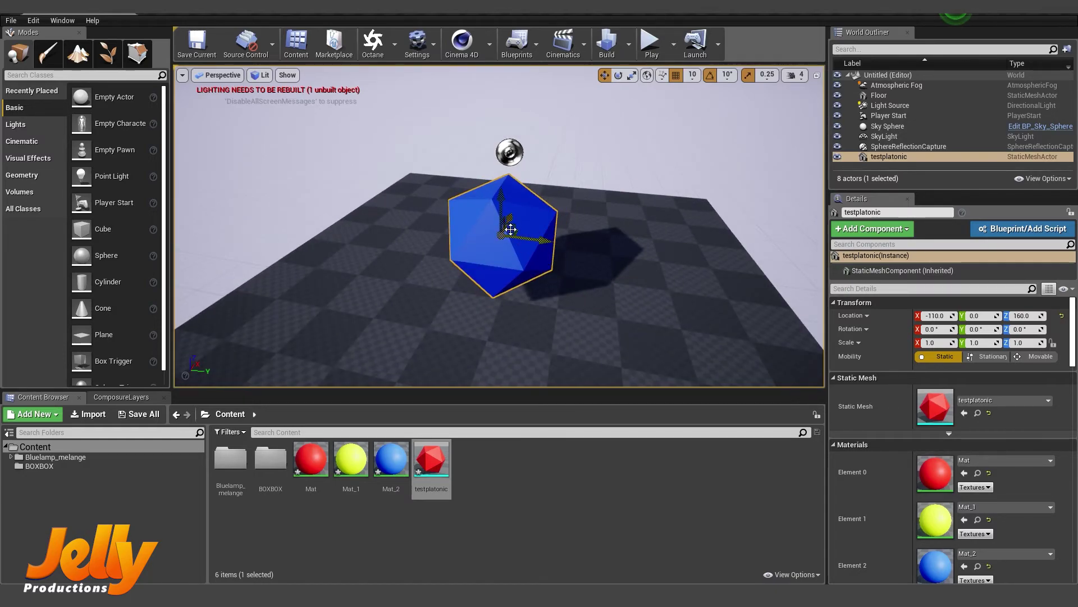
# Open testplatonic in a maximized Static Mesh Editor in Wireframe view and zoom through its LODs.
pyautogui.doubleClick(430, 452)
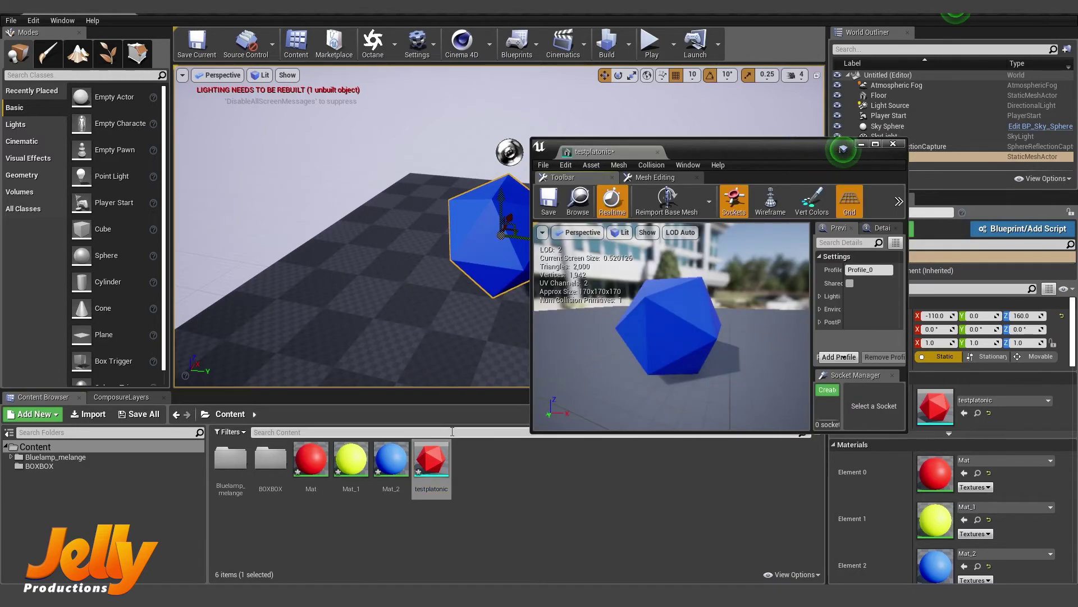
pyautogui.click(875, 144)
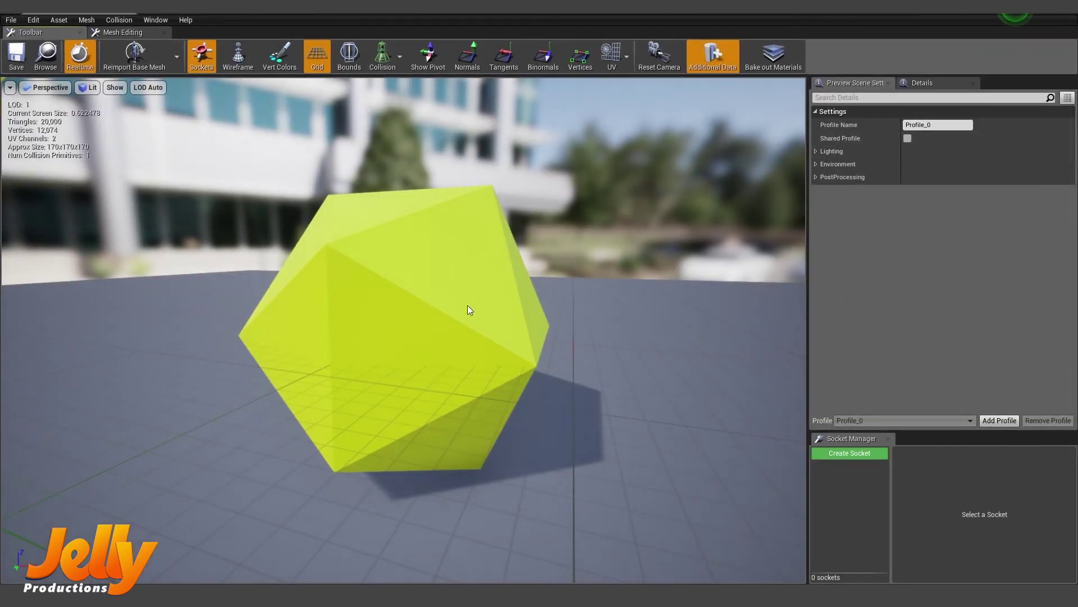
pyautogui.click(89, 87)
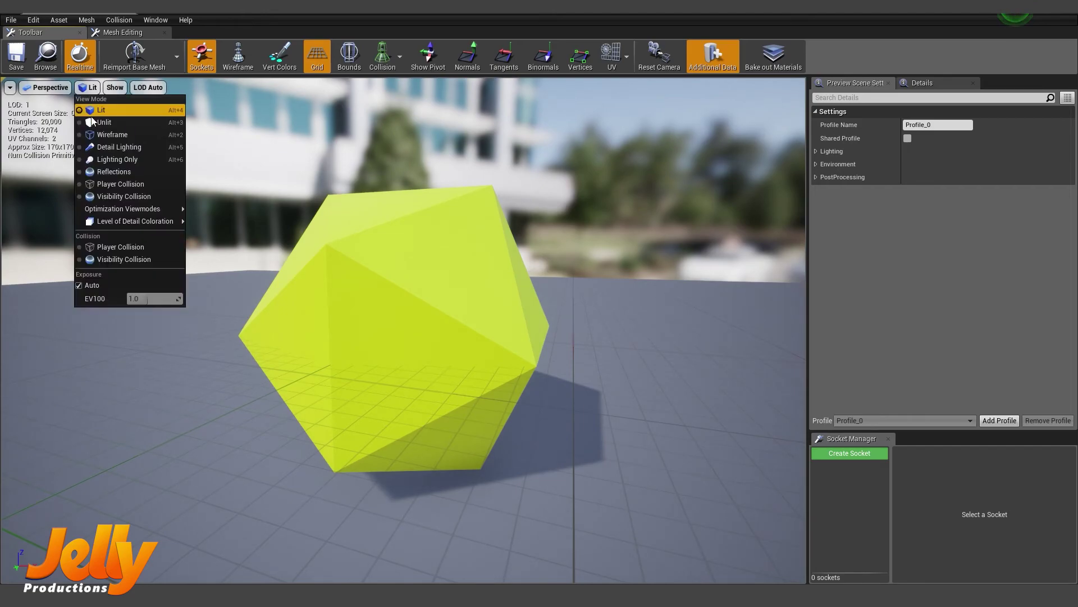
pyautogui.click(96, 136)
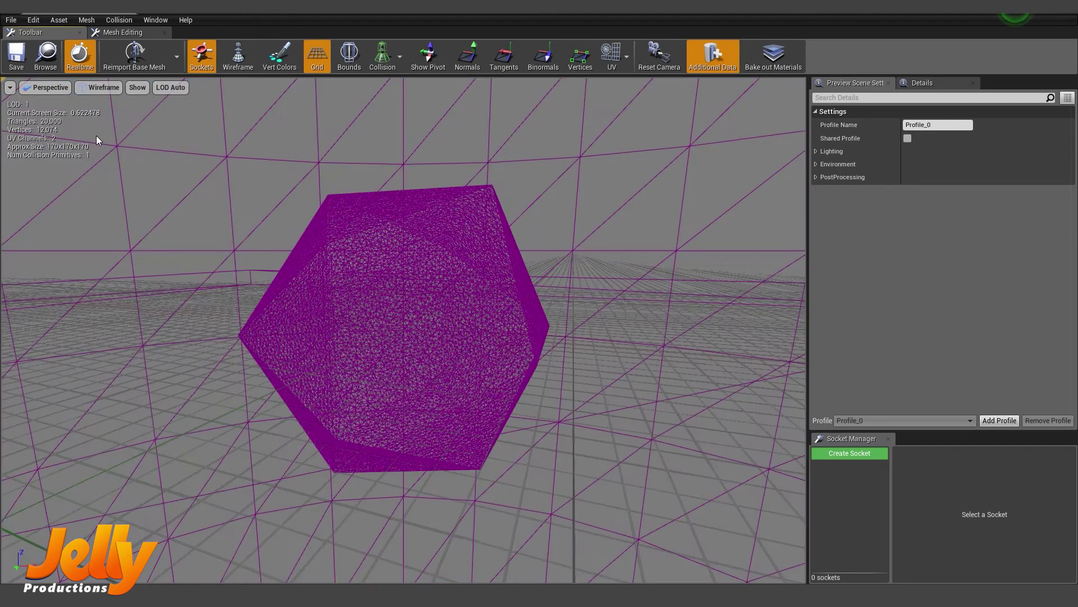
pyautogui.scroll(5, 409, 302)
pyautogui.scroll(-2, 409, 302)
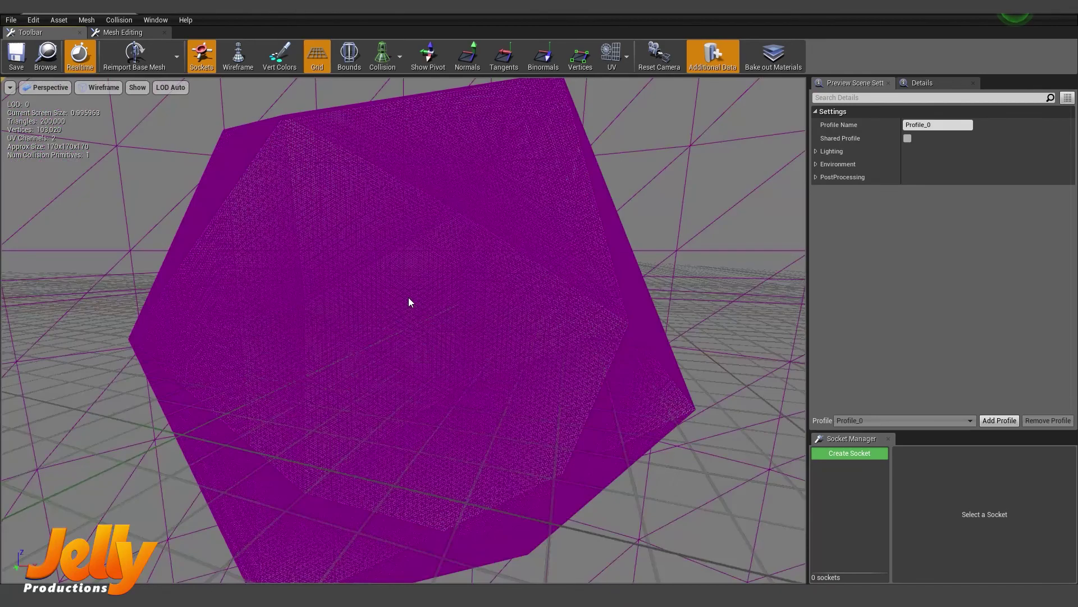
pyautogui.scroll(-3, 403, 275)
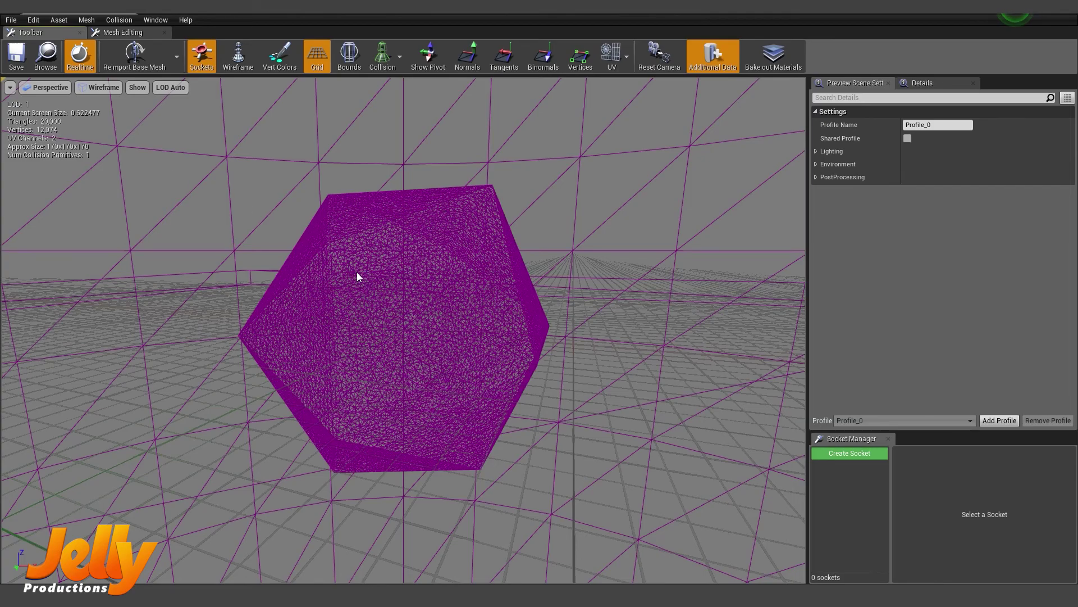
pyautogui.scroll(-2, 358, 276)
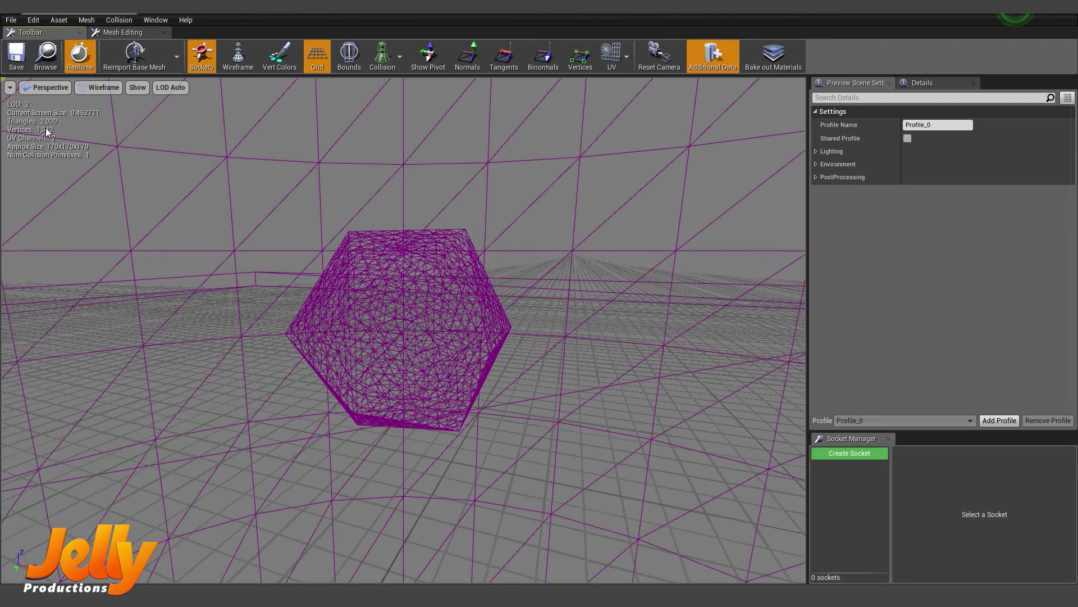
pyautogui.scroll(5, 385, 318)
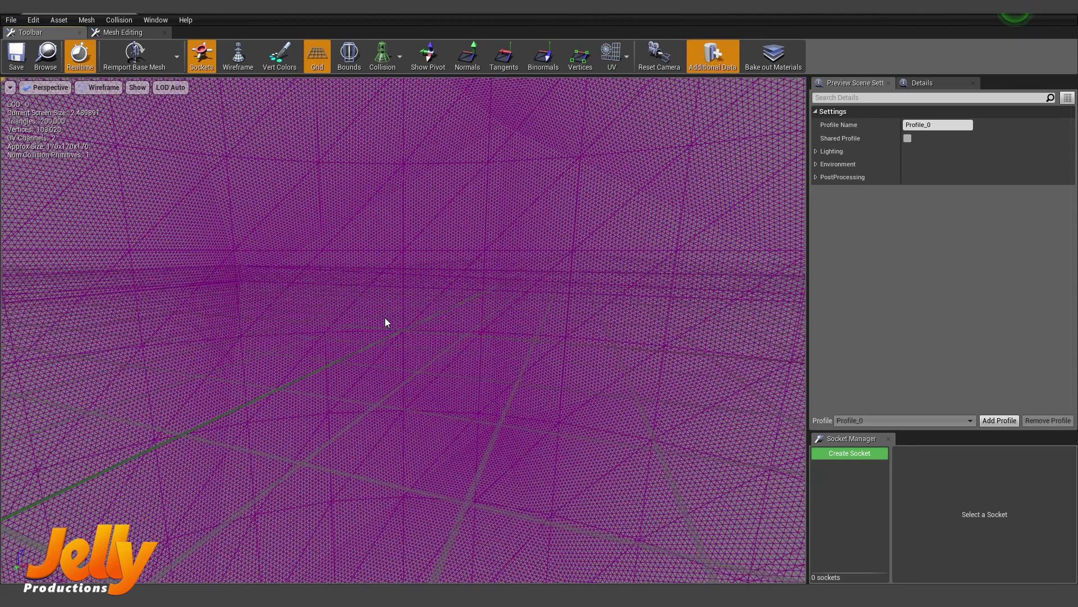
pyautogui.scroll(-3, 385, 318)
# Close the testplatonic Static Mesh Editor to return to the level with the icosahedron.
pyautogui.click(1069, 11)
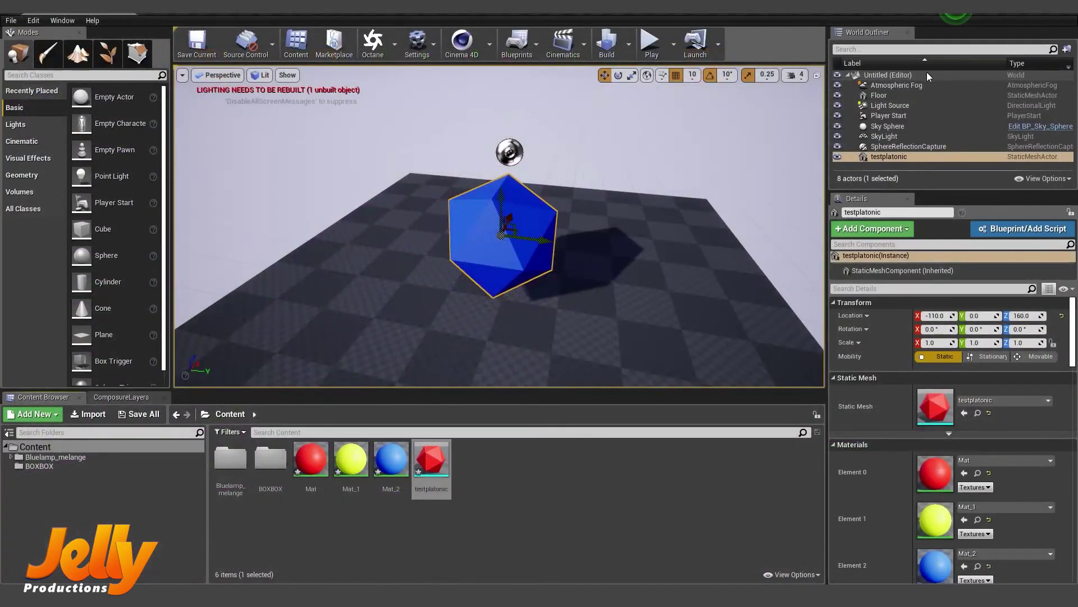